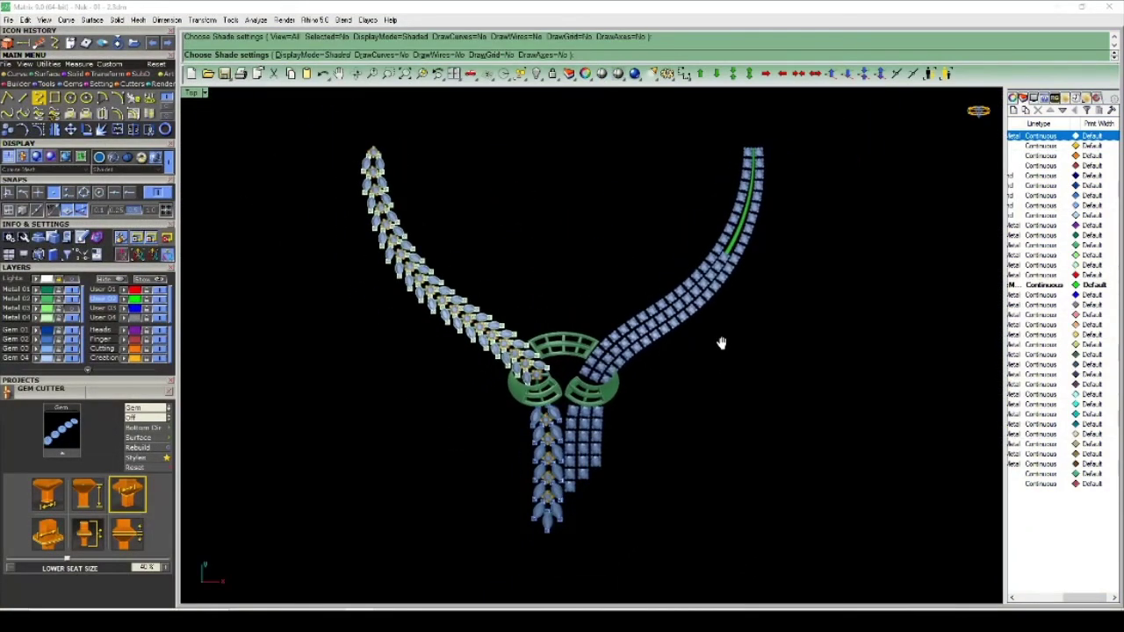
# Examine the necklace's gem strands and green centre ornament from above and in the Perspective view.
pyautogui.scroll(4, 723, 341)
pyautogui.scroll(-4, 723, 343)
pyautogui.moveTo(717, 367); pyautogui.dragTo(714, 363, button='right')
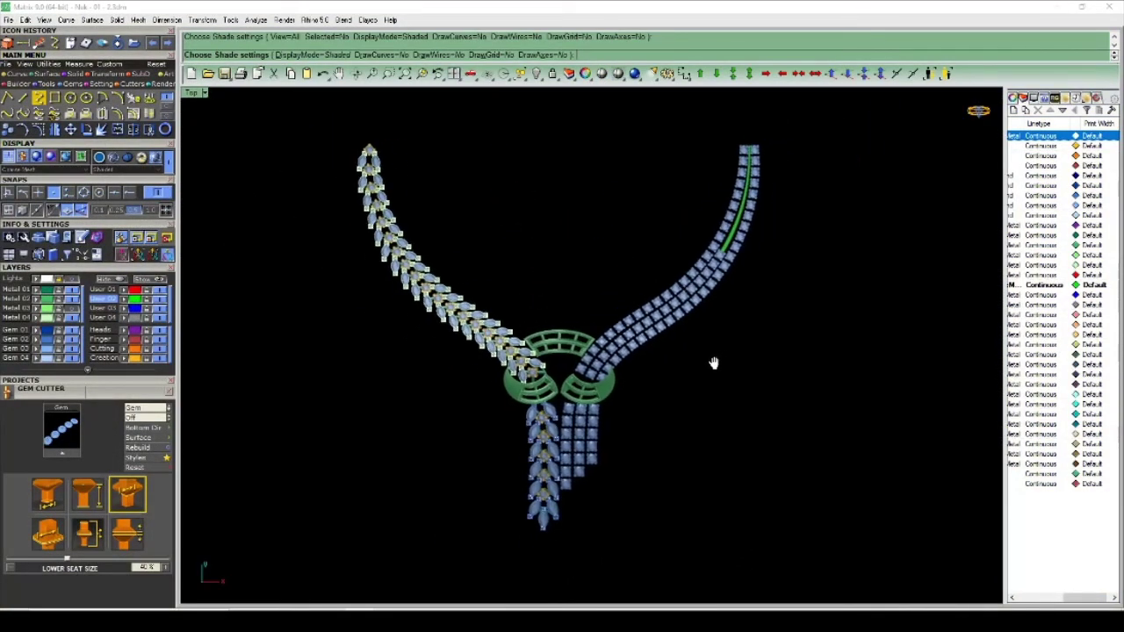
pyautogui.hotkey('ctrl', 'F4')
pyautogui.moveTo(558, 353); pyautogui.dragTo(624, 364, button='right')
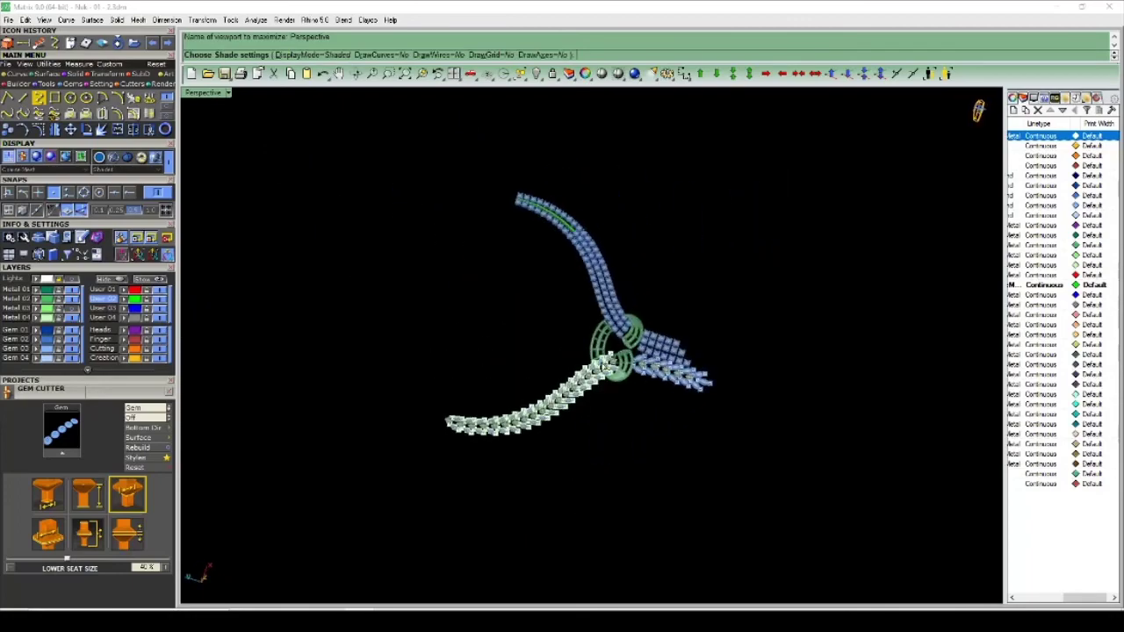
pyautogui.scroll(8, 624, 364)
pyautogui.scroll(-2, 624, 365)
pyautogui.moveTo(700, 399); pyautogui.dragTo(639, 325, button='right')
pyautogui.scroll(-6, 652, 329)
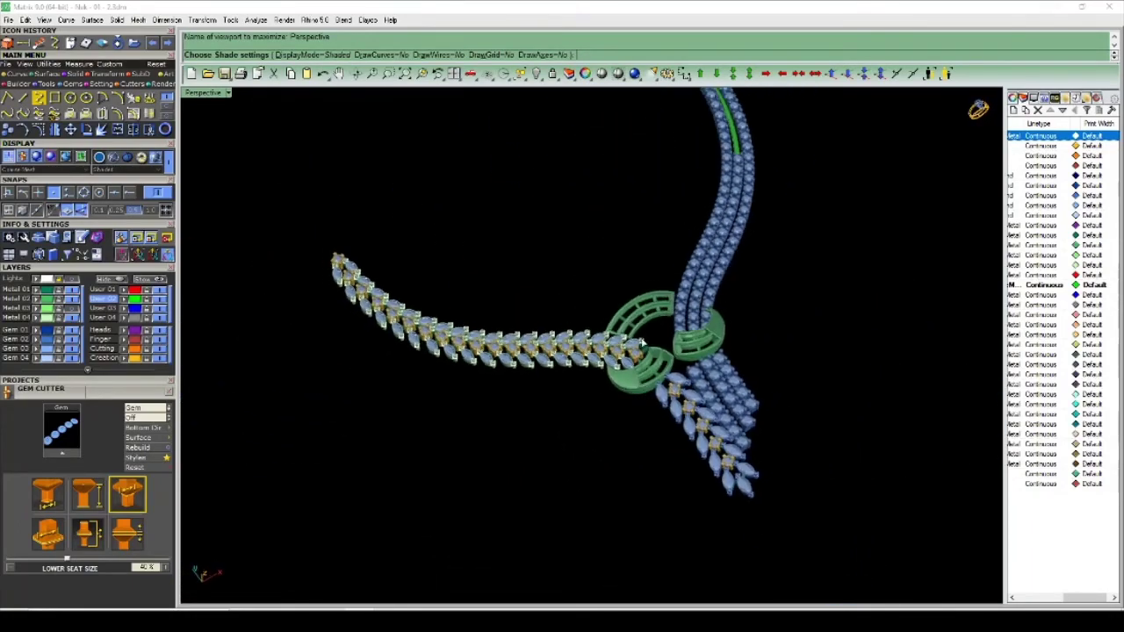
pyautogui.scroll(8, 703, 324)
pyautogui.scroll(-4, 703, 324)
pyautogui.moveTo(853, 283); pyautogui.dragTo(614, 371, button='right')
pyautogui.scroll(-5, 615, 369)
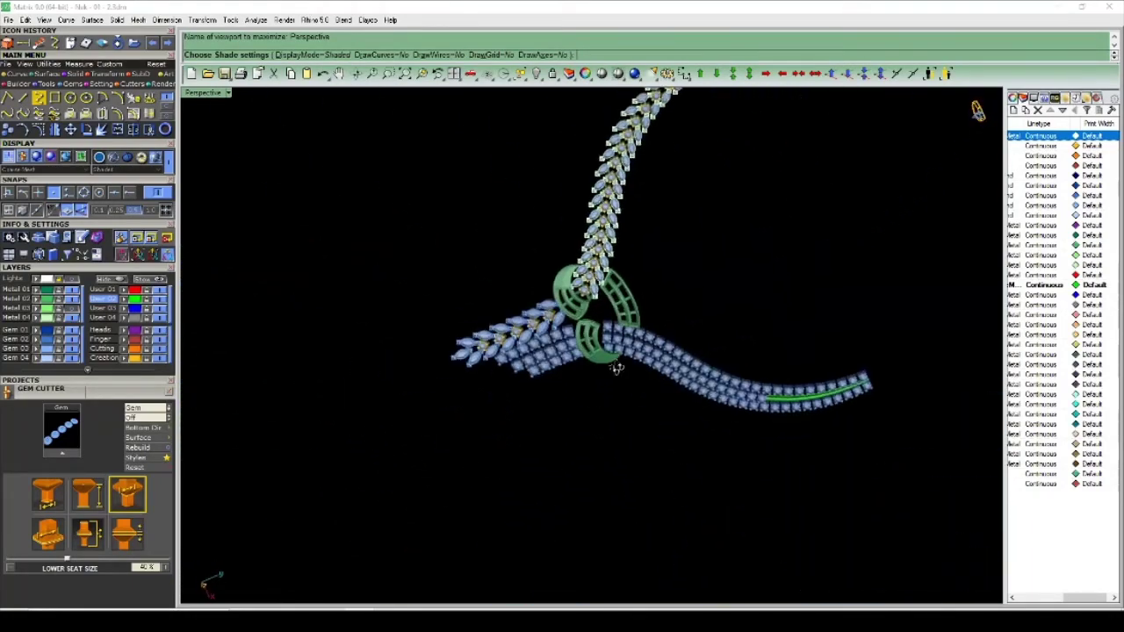
pyautogui.scroll(5, 666, 335)
pyautogui.scroll(9, 669, 335)
pyautogui.scroll(-5, 670, 334)
pyautogui.moveTo(670, 334); pyautogui.dragTo(471, 248, button='right')
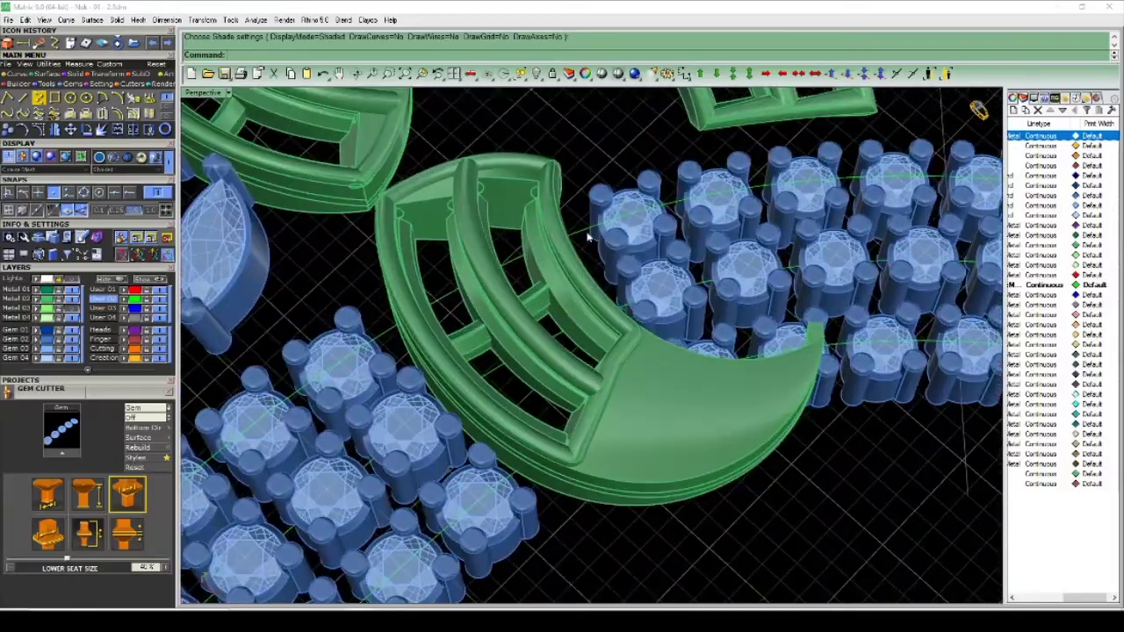
# In the Top view, offset the guide curve of the right strand's inner gem row by 0.5 to both sides.
pyautogui.click(588, 237)
pyautogui.hotkey('ctrl', 'F1')
pyautogui.scroll(20, 660, 329)
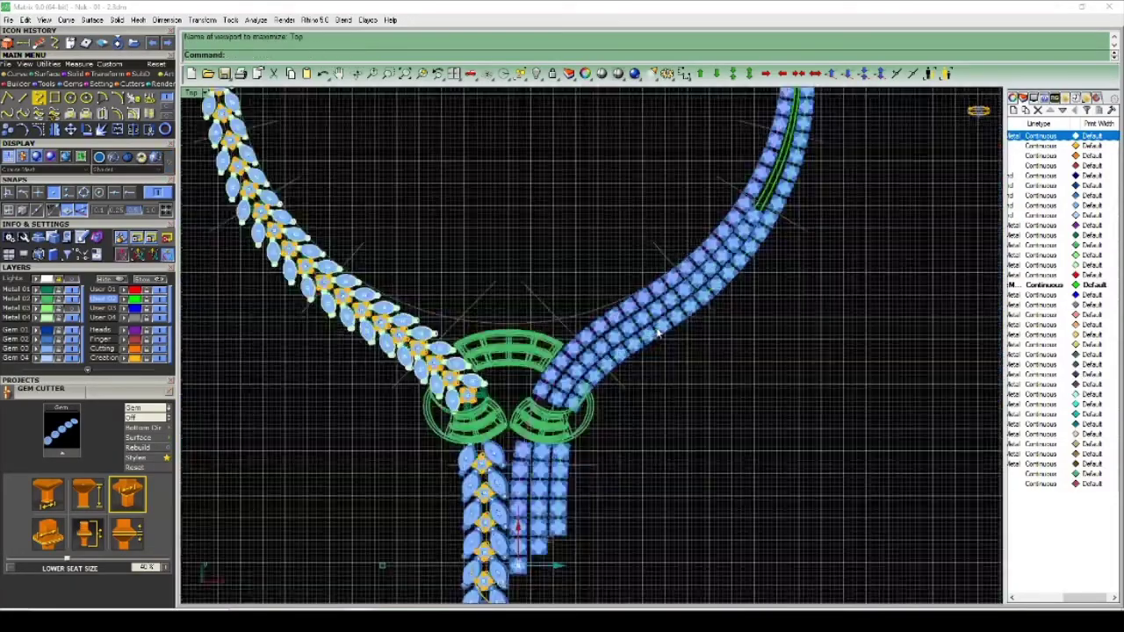
pyautogui.moveTo(595, 318); pyautogui.dragTo(540, 338, button='right')
pyautogui.scroll(-5, 540, 338)
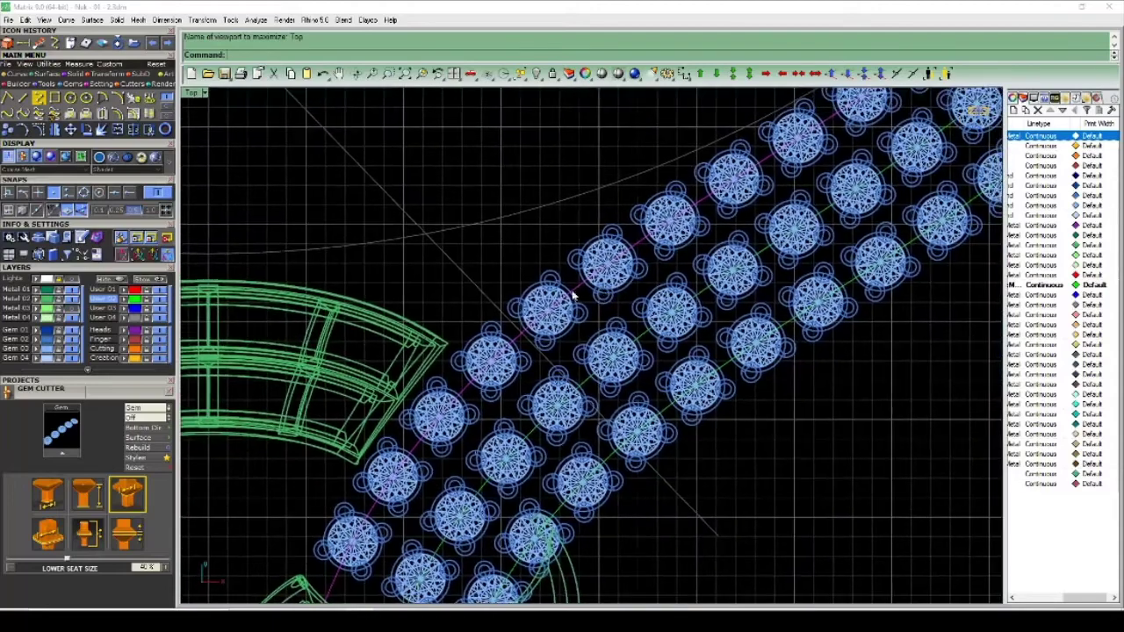
pyautogui.scroll(5, 574, 295)
pyautogui.scroll(3, 569, 303)
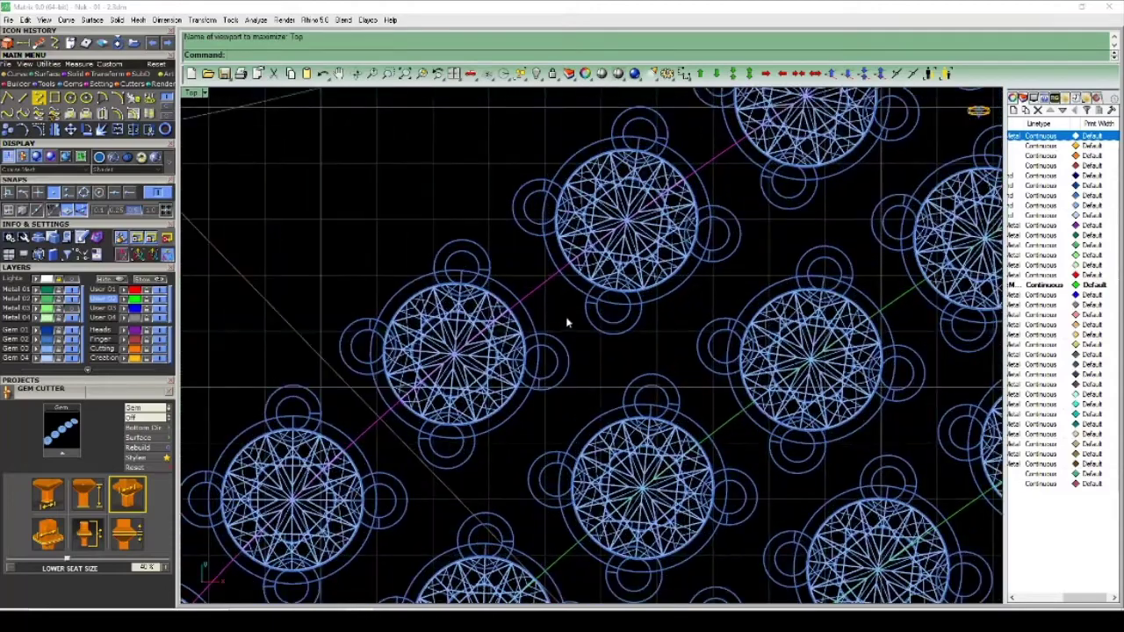
pyautogui.rightClick(570, 302)
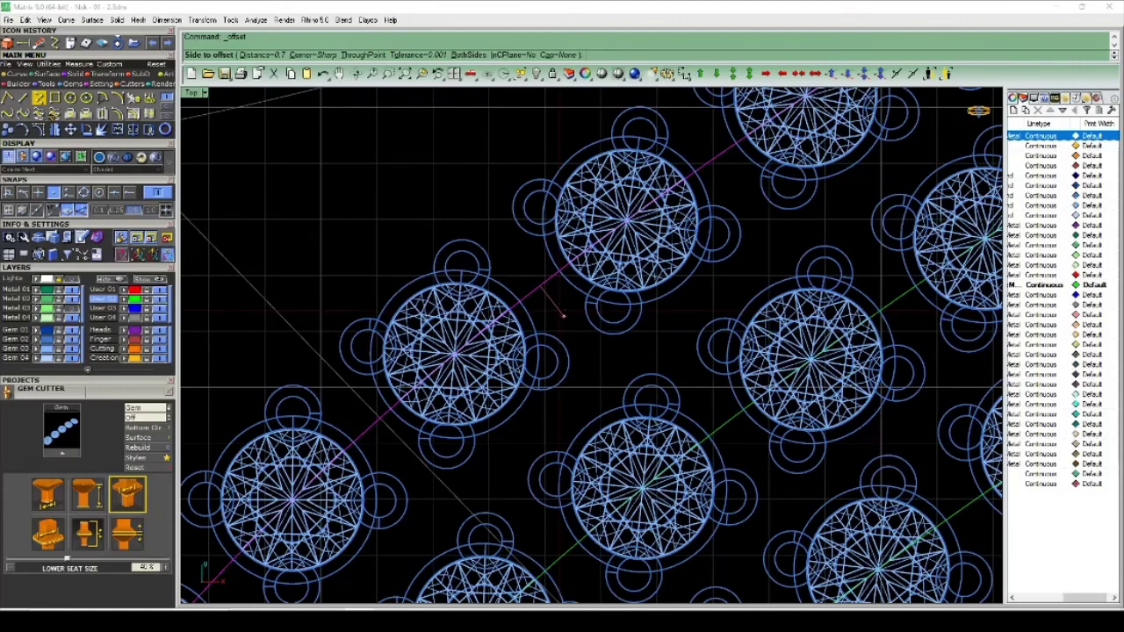
pyautogui.write('b')
pyautogui.press('Return')
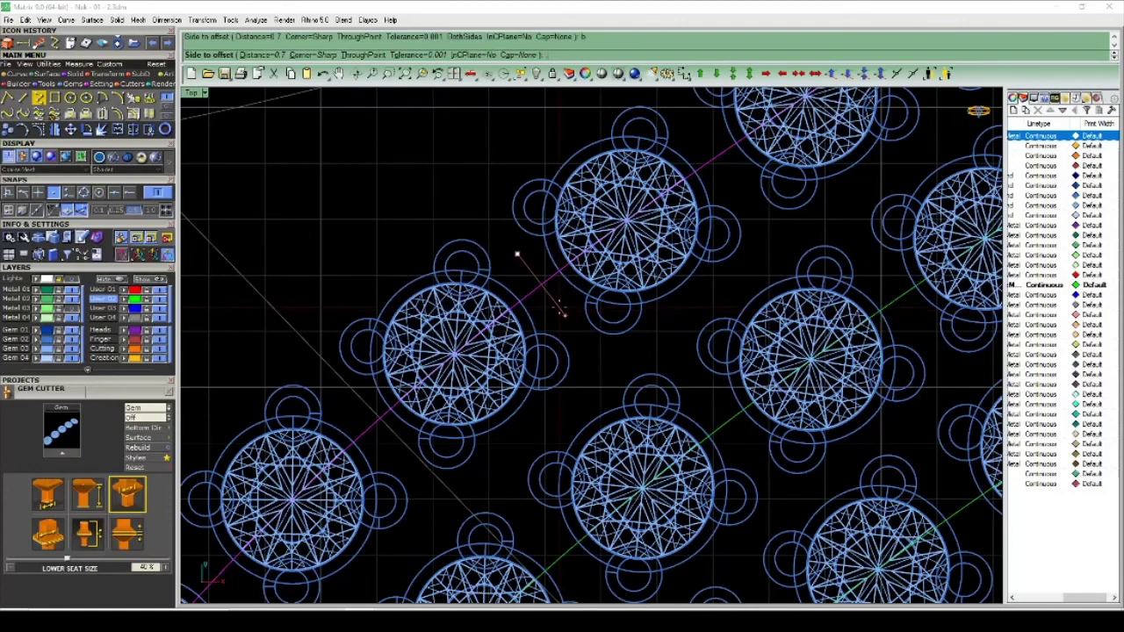
pyautogui.write('5')
pyautogui.press('Return')
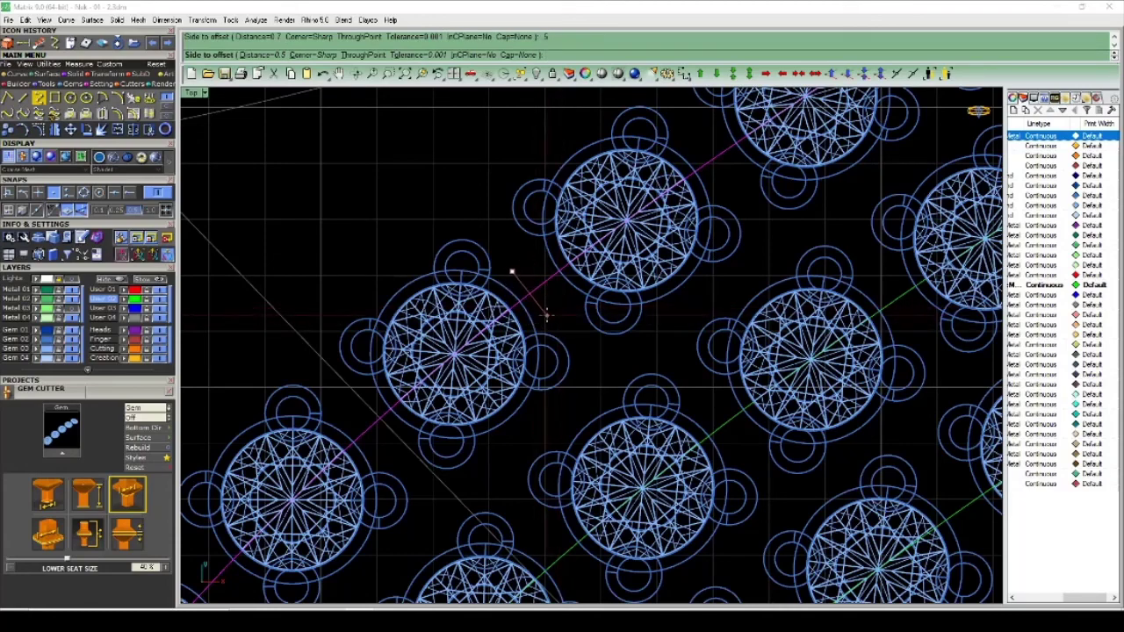
pyautogui.scroll(-2, 528, 260)
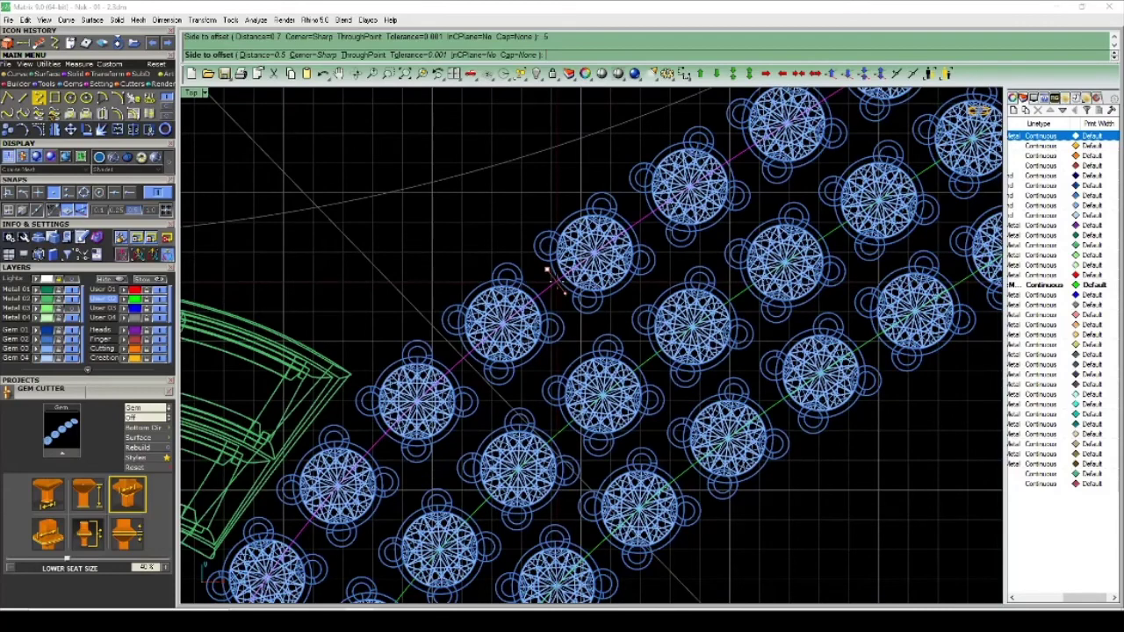
pyautogui.scroll(3, 541, 265)
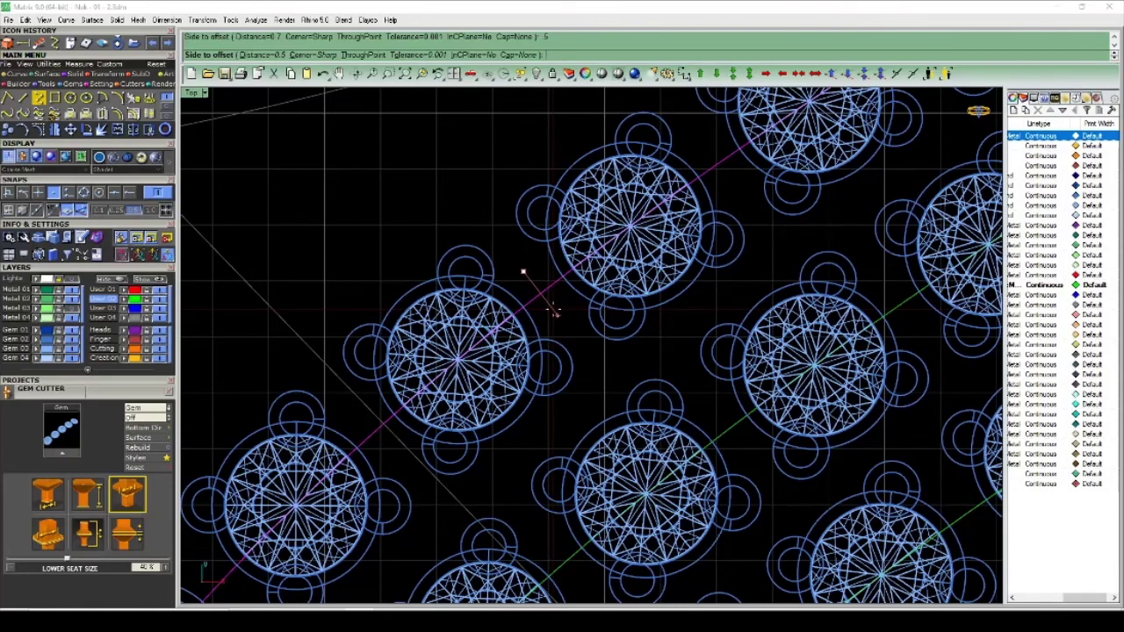
pyautogui.click(555, 309)
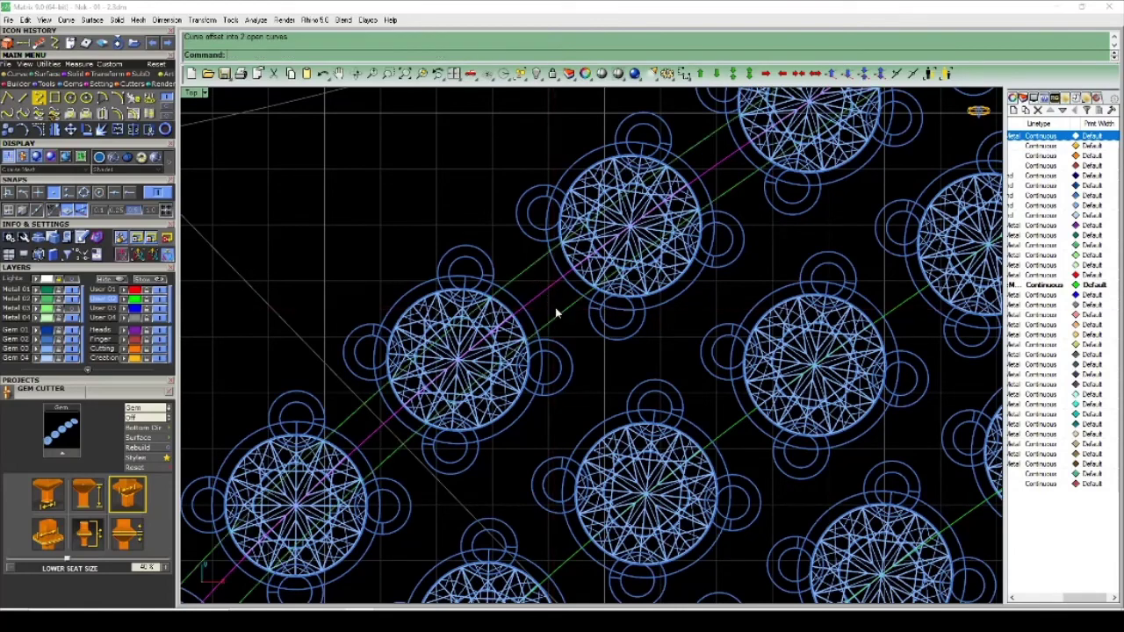
# Delete the original guide curve between the two offset curves along the inner gem row.
pyautogui.scroll(-2, 555, 312)
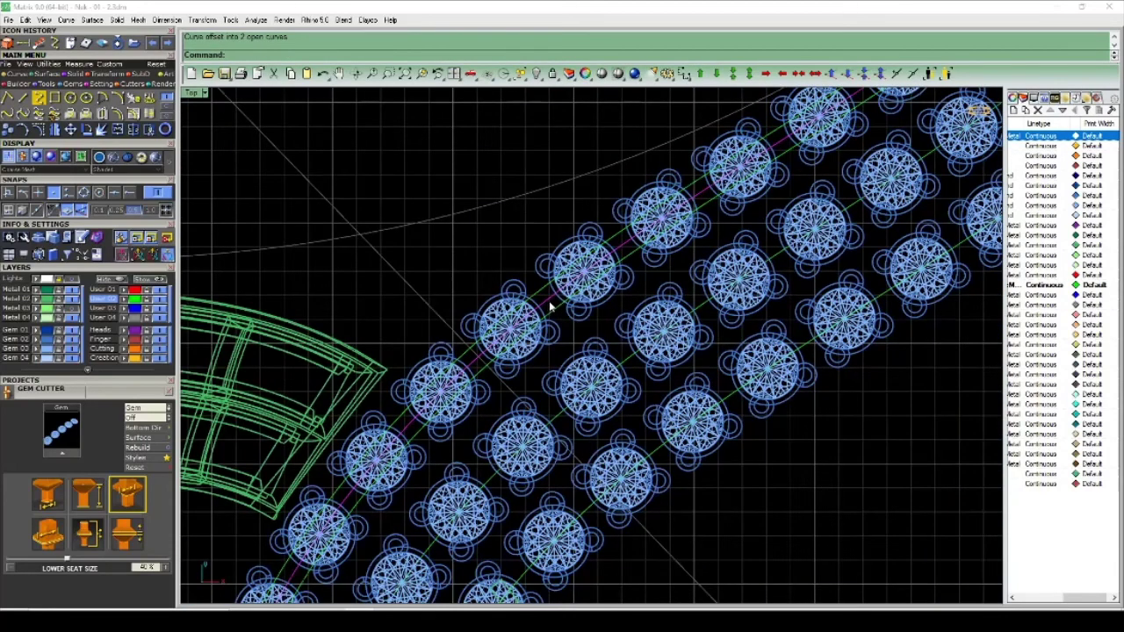
pyautogui.scroll(-2, 552, 306)
pyautogui.scroll(-2, 555, 302)
pyautogui.scroll(5, 669, 281)
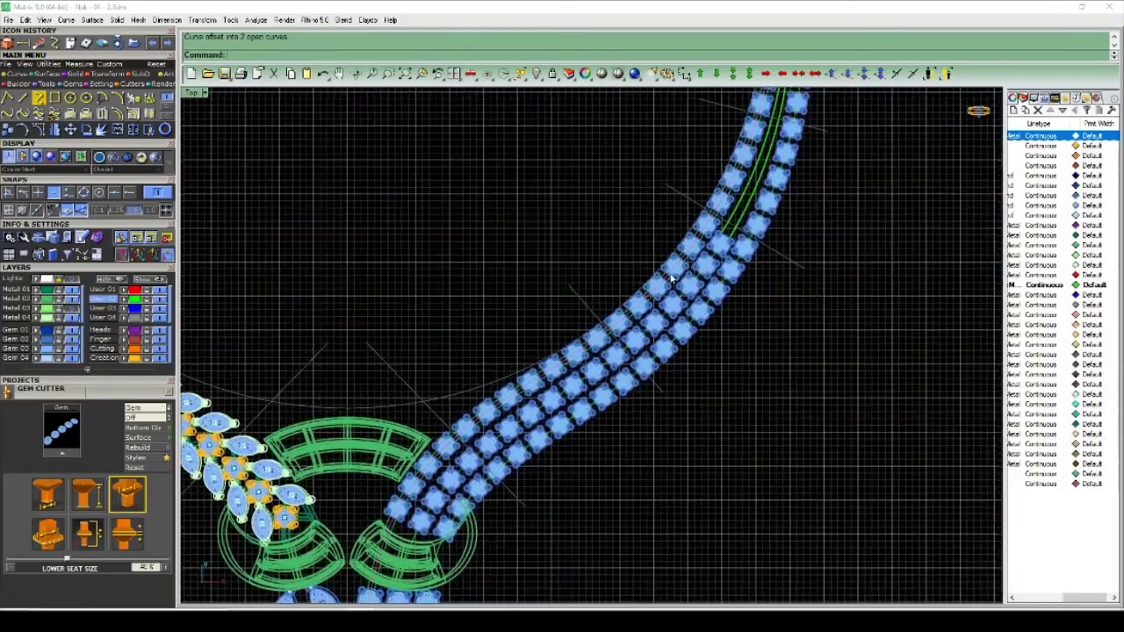
pyautogui.scroll(-5, 676, 283)
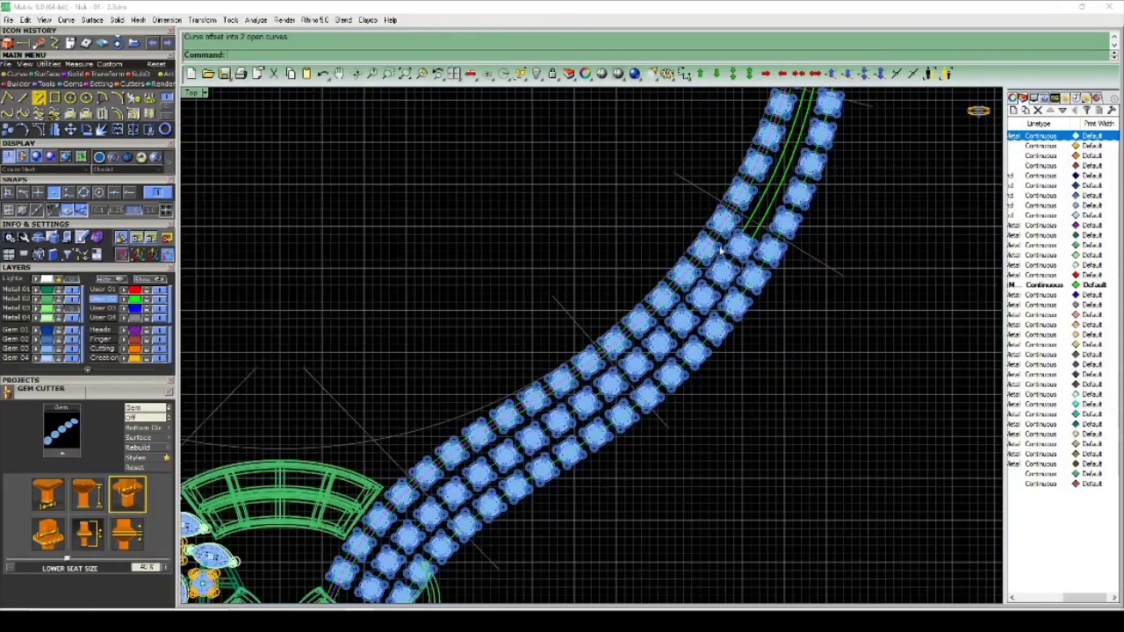
pyautogui.moveTo(723, 246); pyautogui.dragTo(636, 428, button='right')
pyautogui.scroll(5, 635, 429)
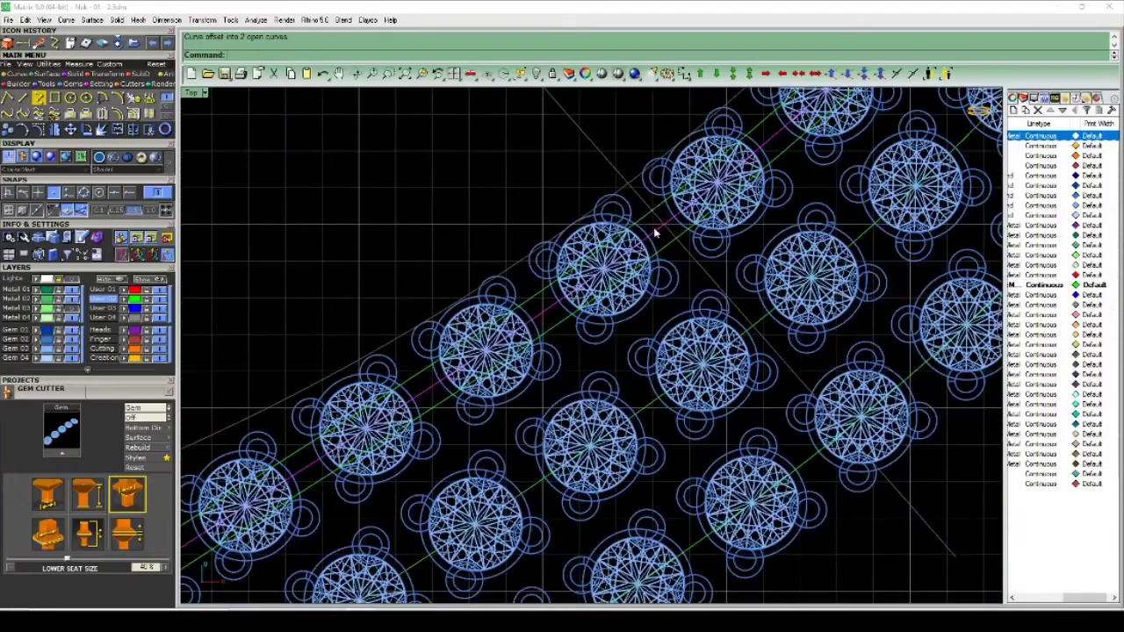
pyautogui.press('Delete')
pyautogui.scroll(-5, 659, 237)
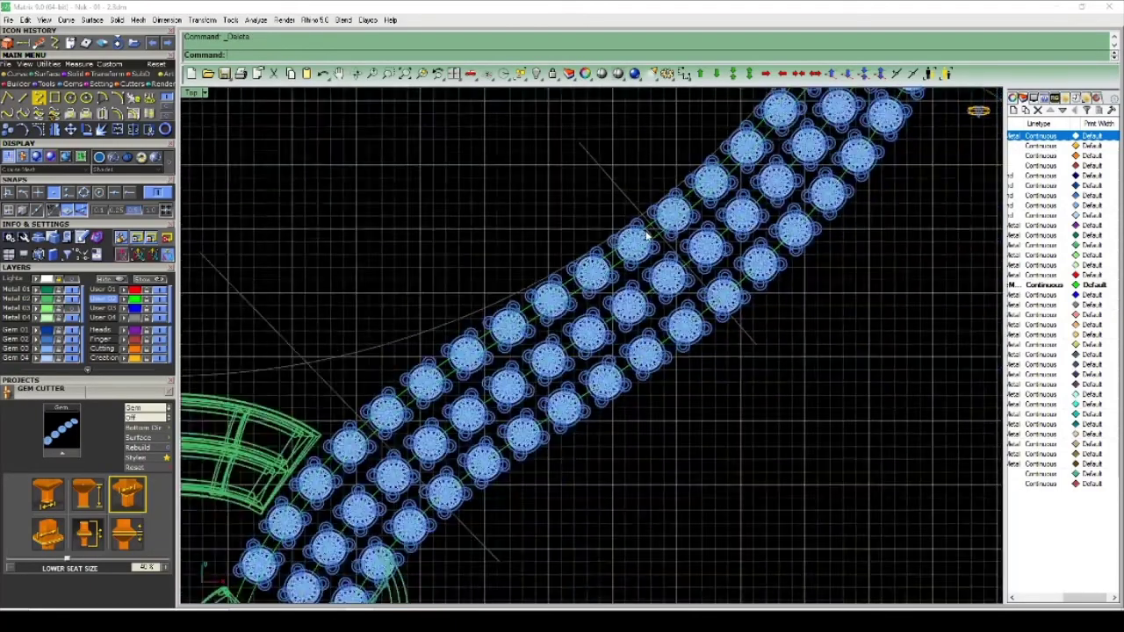
# Try to offset the guide curve of the right strand's middle gem row by 0.5 to both sides.
pyautogui.scroll(5, 637, 250)
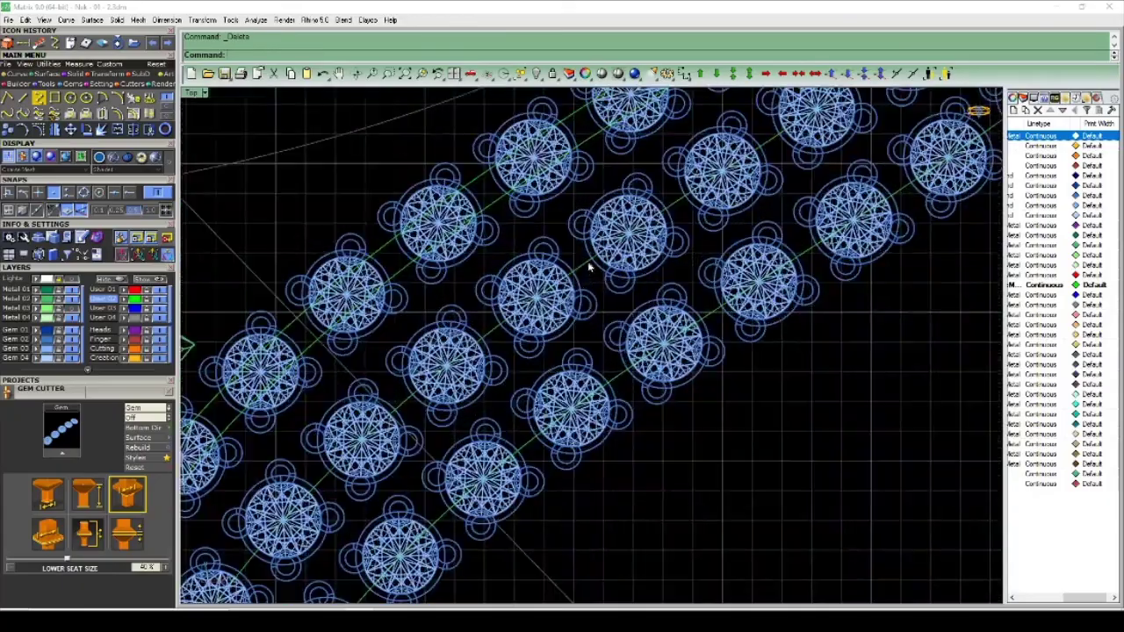
pyautogui.scroll(-4, 588, 272)
pyautogui.scroll(3, 650, 211)
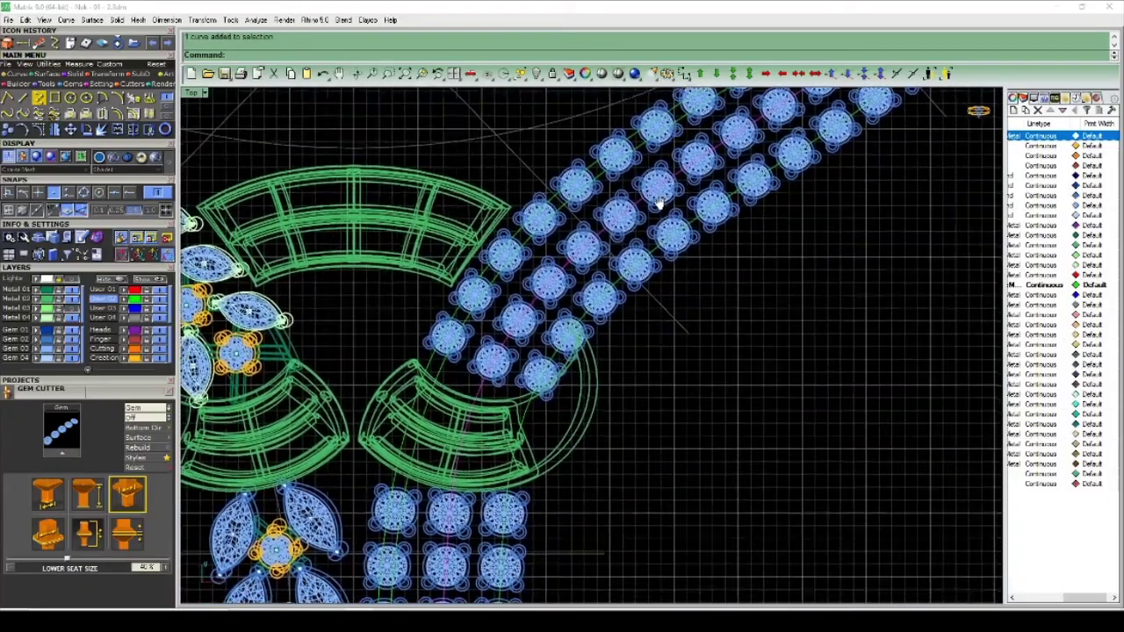
pyautogui.scroll(-2, 657, 198)
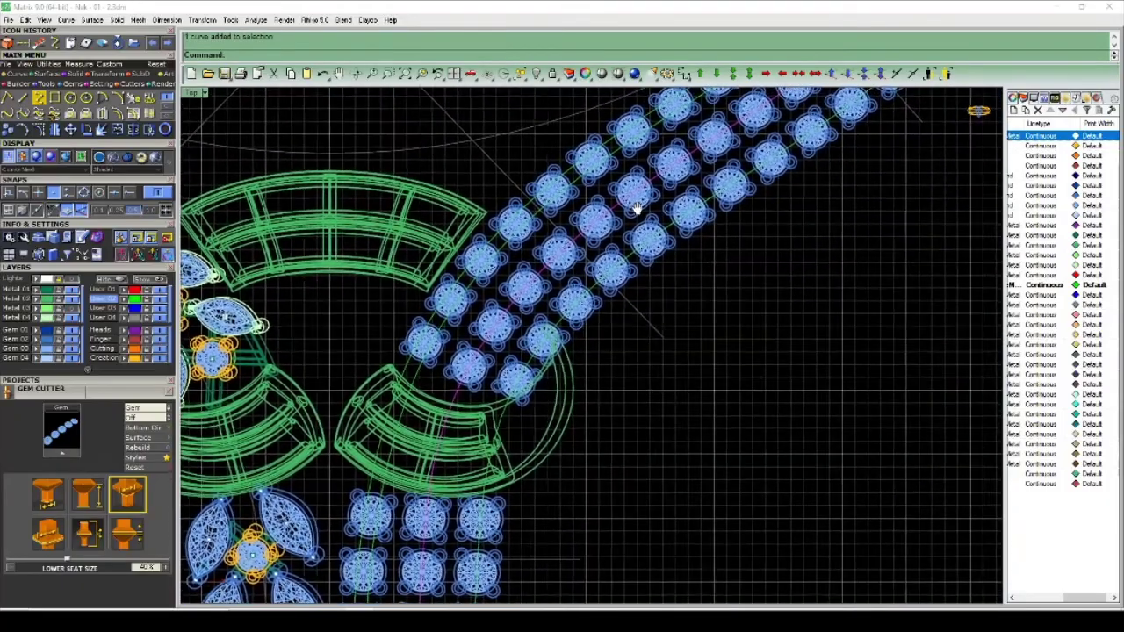
pyautogui.scroll(2, 640, 209)
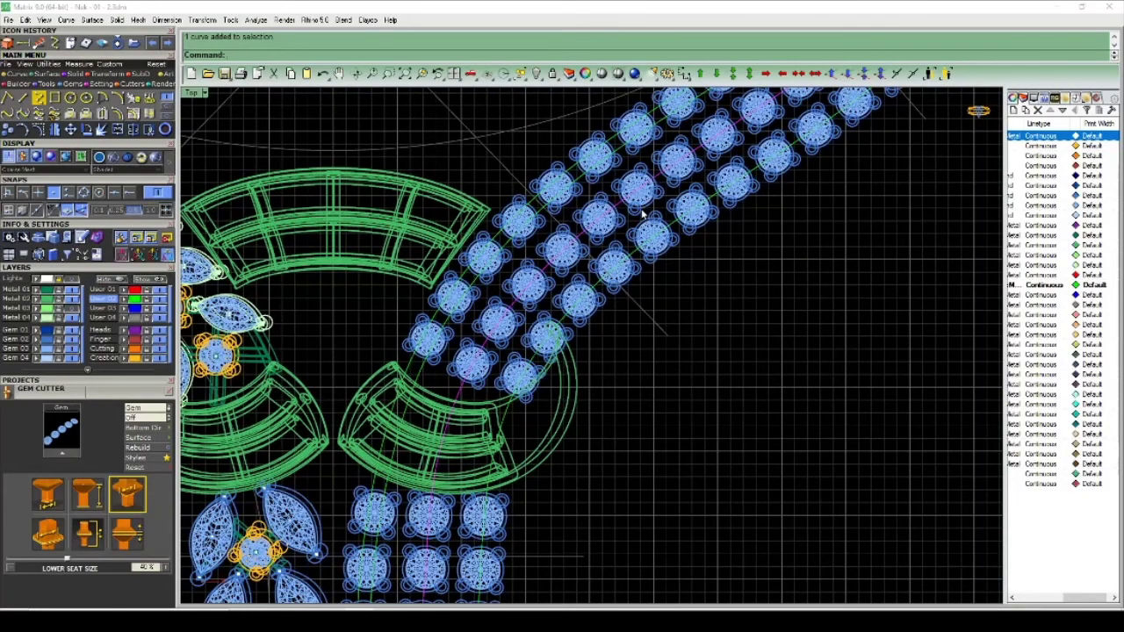
pyautogui.scroll(-4, 643, 214)
pyautogui.scroll(6, 619, 270)
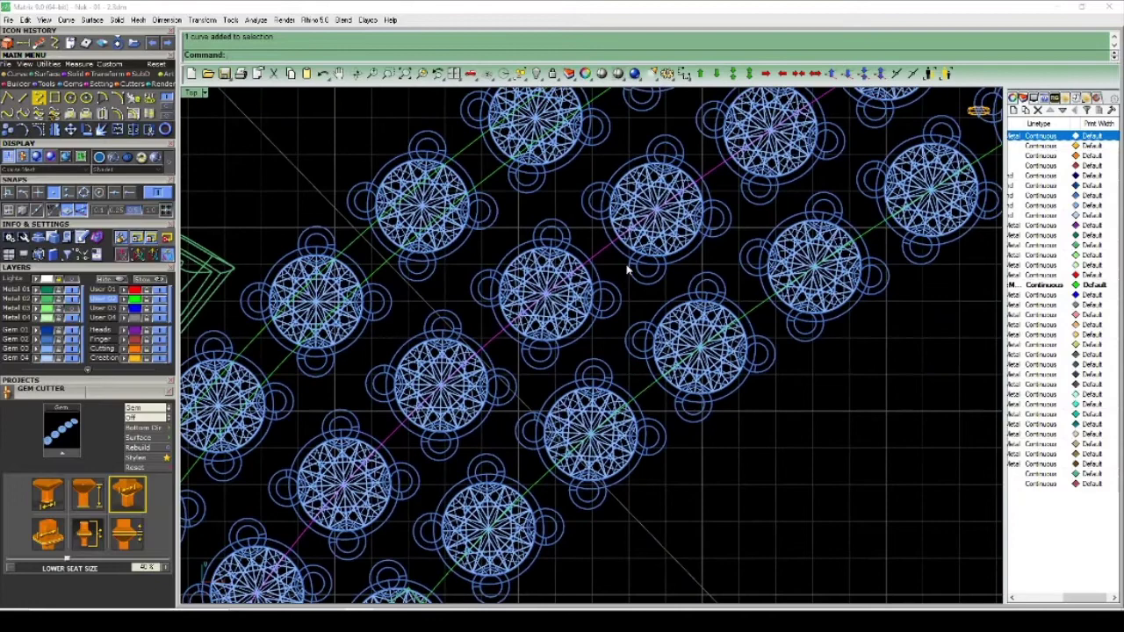
pyautogui.rightClick(627, 266)
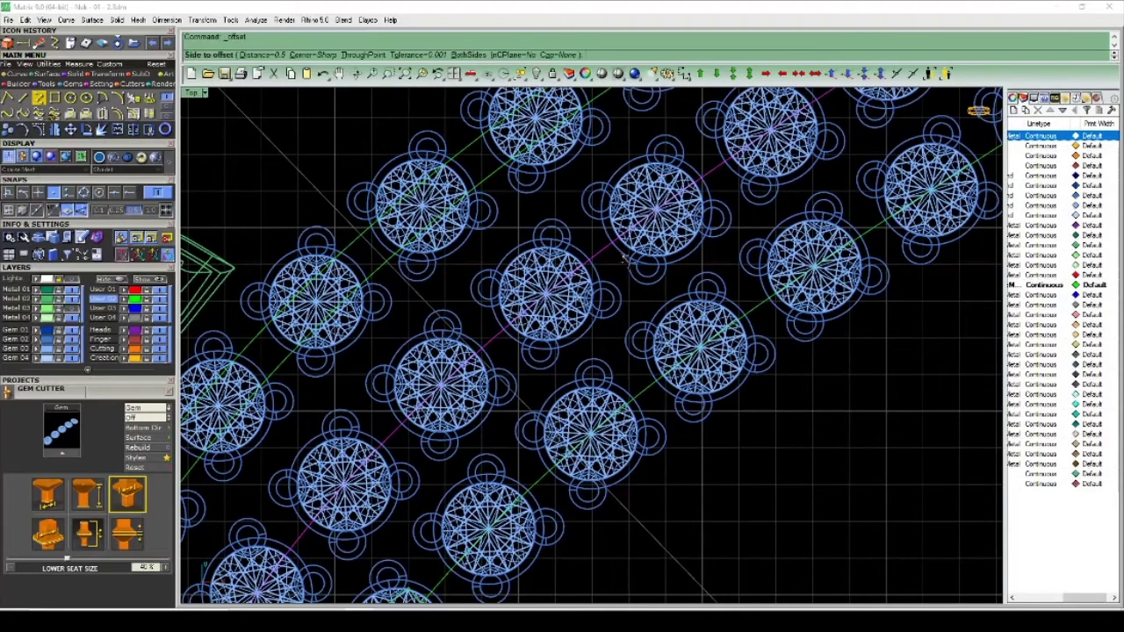
pyautogui.write('b')
pyautogui.press('Return')
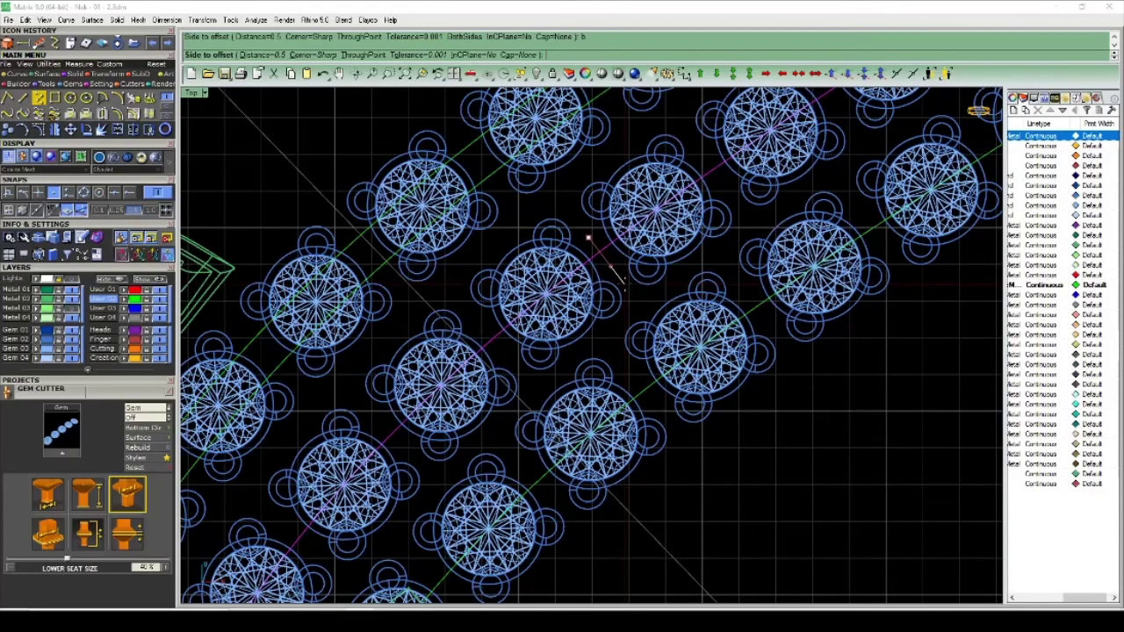
pyautogui.click(624, 285)
# Enable the Near snap and measure the distance between the inner gem row's two offset curves.
pyautogui.scroll(4, 479, 229)
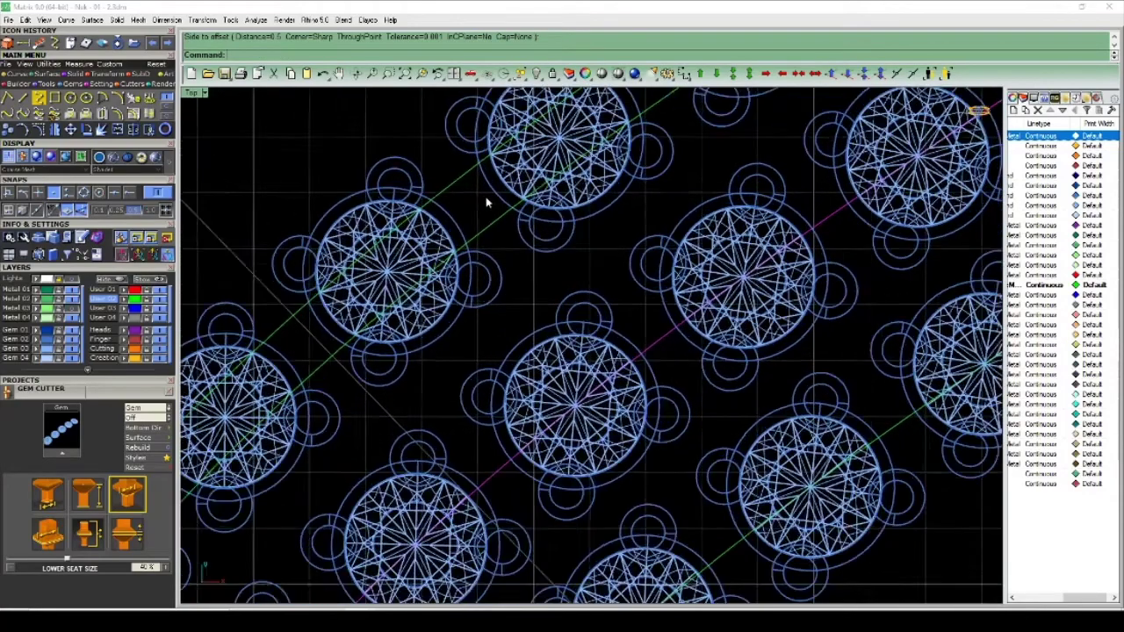
pyautogui.write('D')
pyautogui.press('Return')
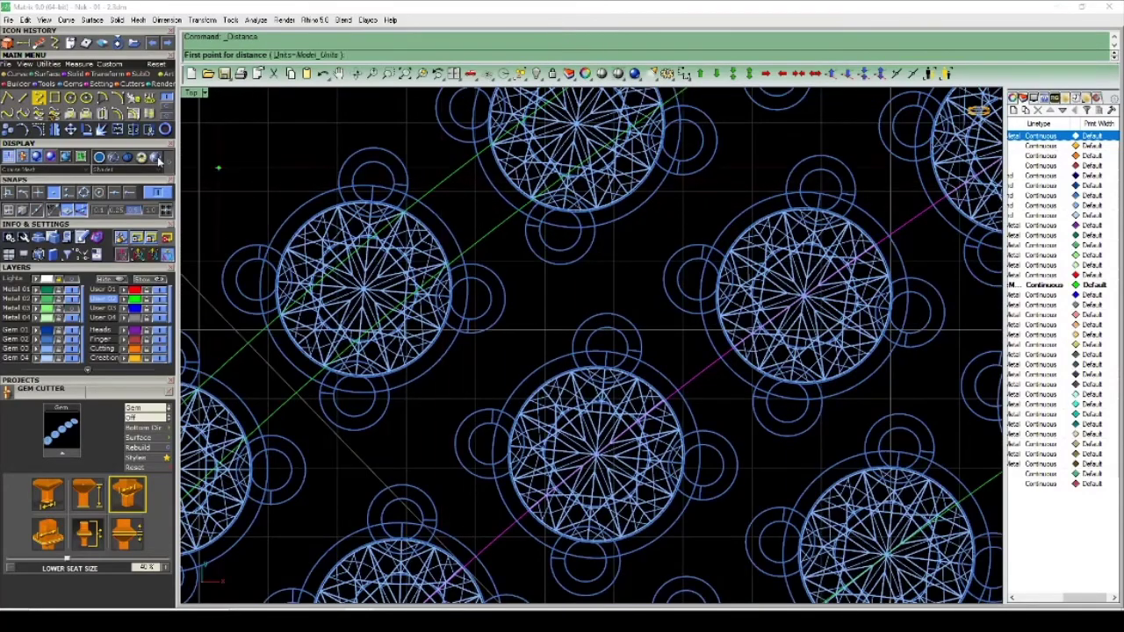
pyautogui.click(70, 195)
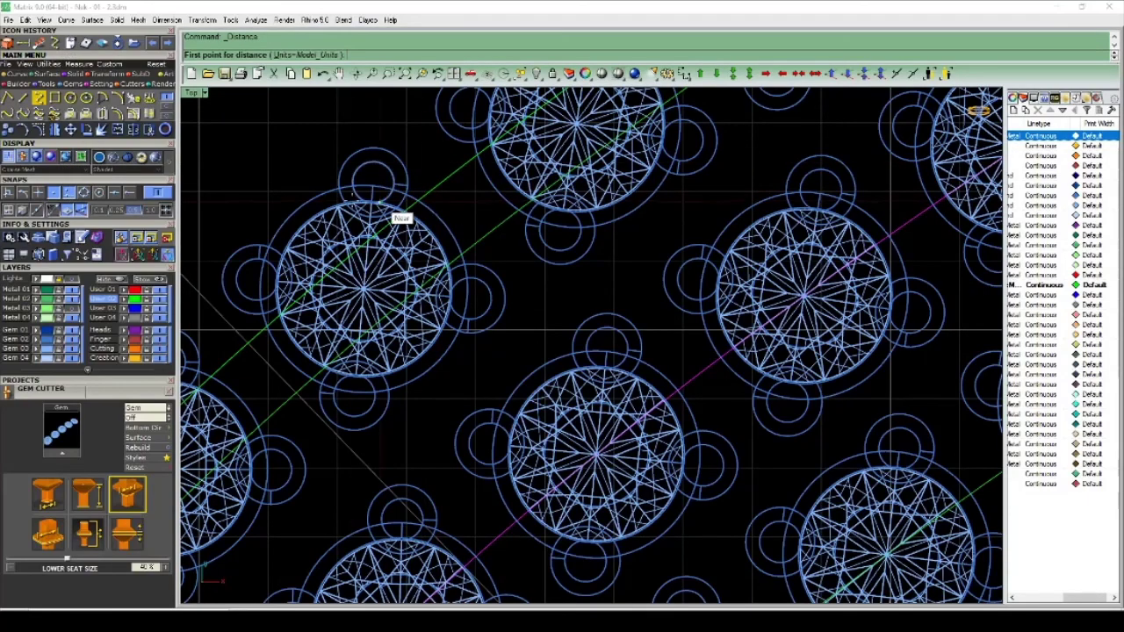
pyautogui.click(488, 230)
pyautogui.scroll(-3, 639, 271)
pyautogui.scroll(5, 639, 270)
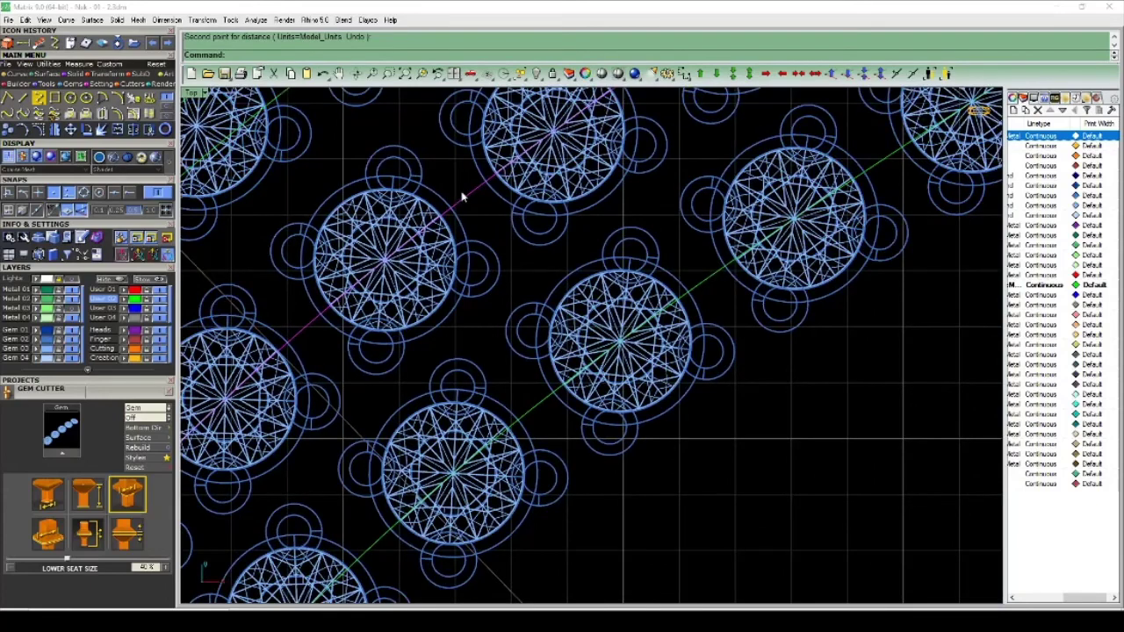
# Offset the middle gem row's guide curve by 0.5 to both sides.
pyautogui.scroll(2, 519, 281)
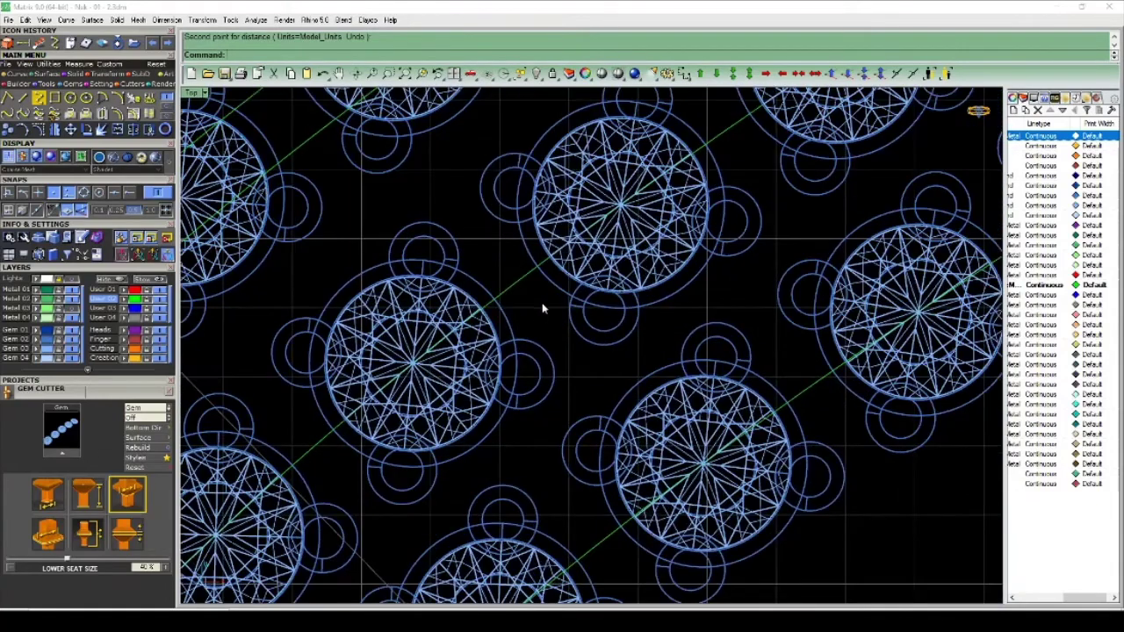
pyautogui.press('Return')
pyautogui.click(524, 280)
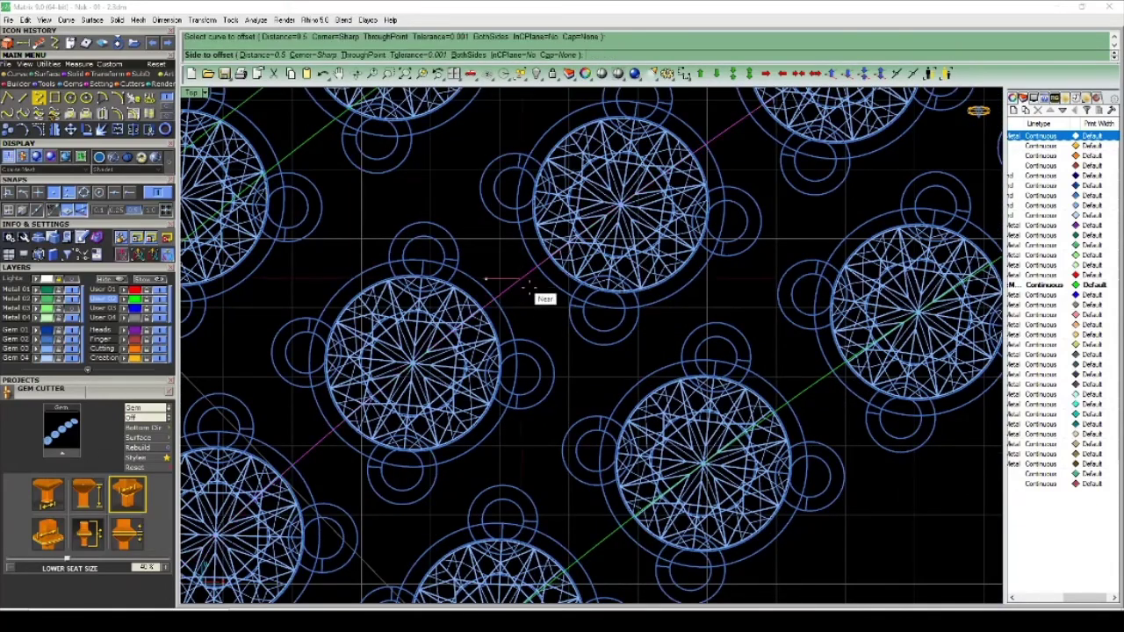
pyautogui.write('b')
pyautogui.press('Return')
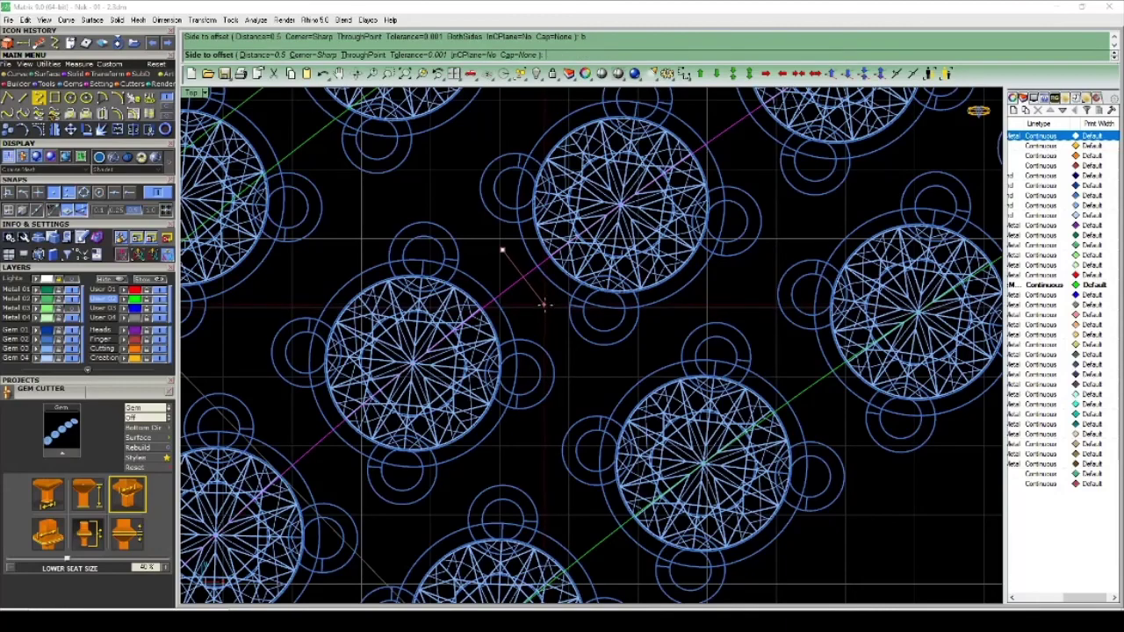
pyautogui.click(544, 304)
# Delete the middle gem row's original guide curve between its two offset curves.
pyautogui.scroll(-2, 544, 304)
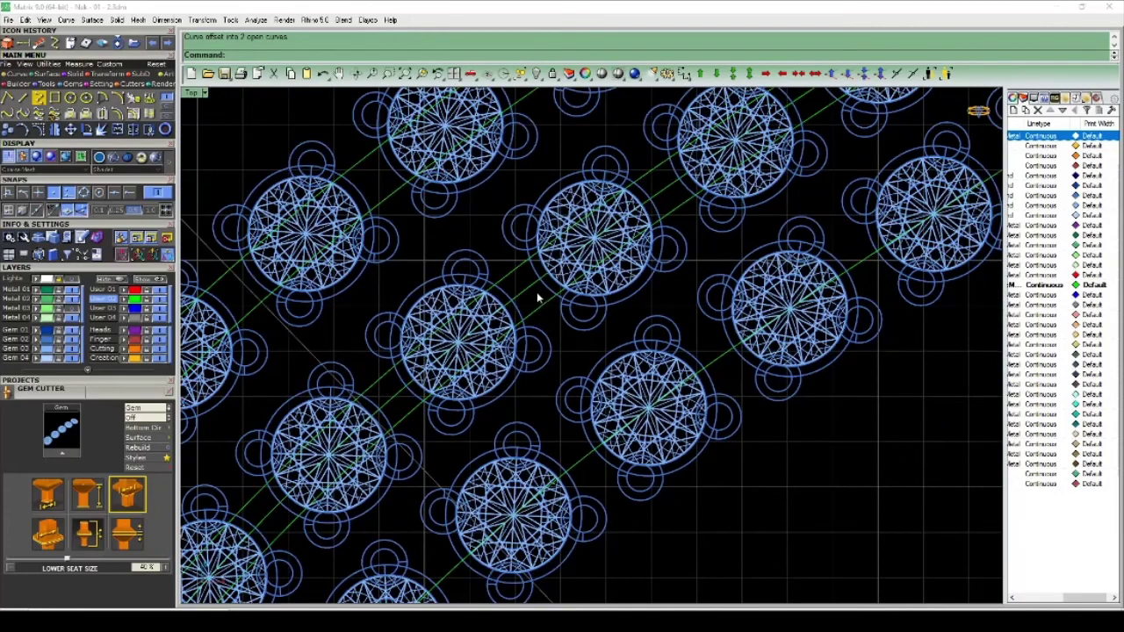
pyautogui.press('Delete')
pyautogui.scroll(-4, 536, 296)
pyautogui.scroll(4, 527, 268)
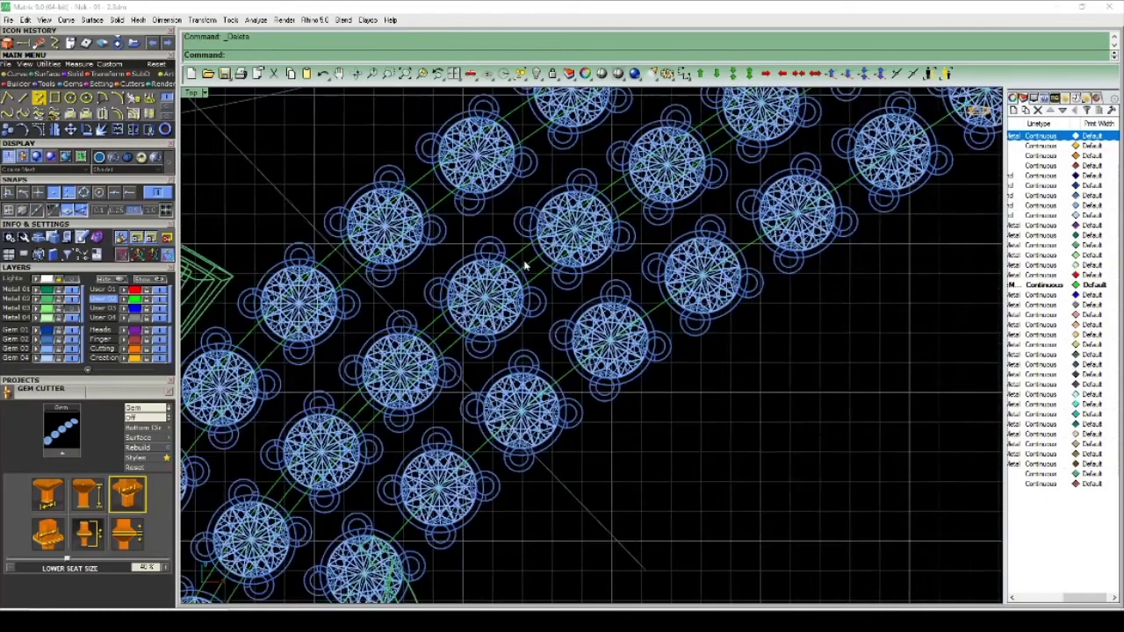
# Offset the outer gem row's guide curve by 0.5 to both sides and delete the original curve between the offsets.
pyautogui.press('Delete')
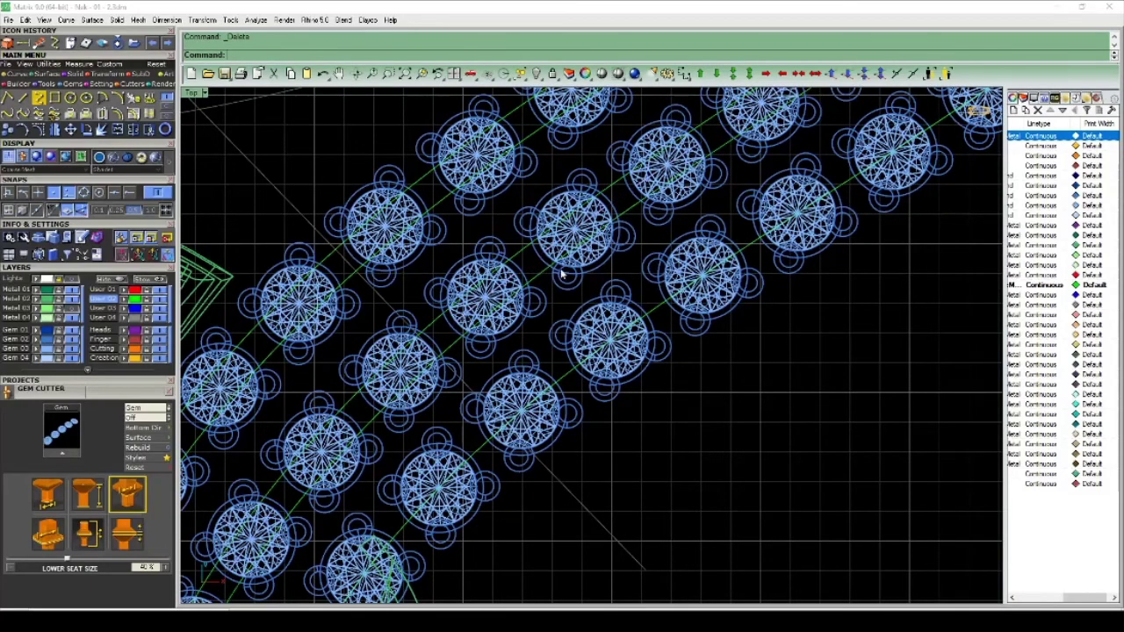
pyautogui.scroll(-2, 536, 272)
pyautogui.scroll(4, 628, 308)
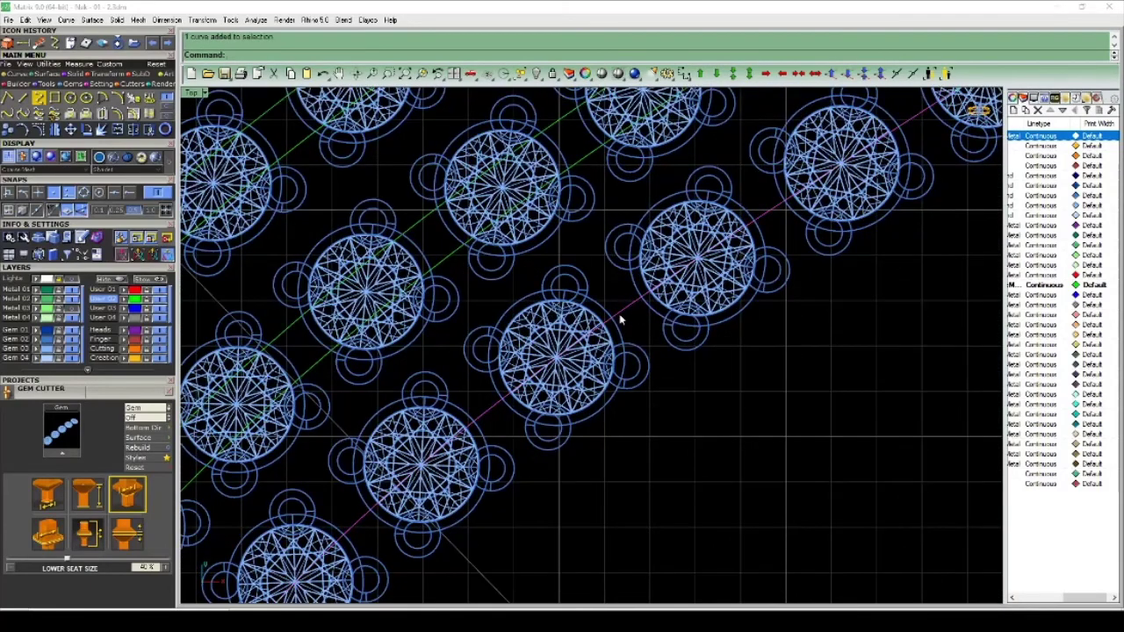
pyautogui.write('O')
pyautogui.press('Return')
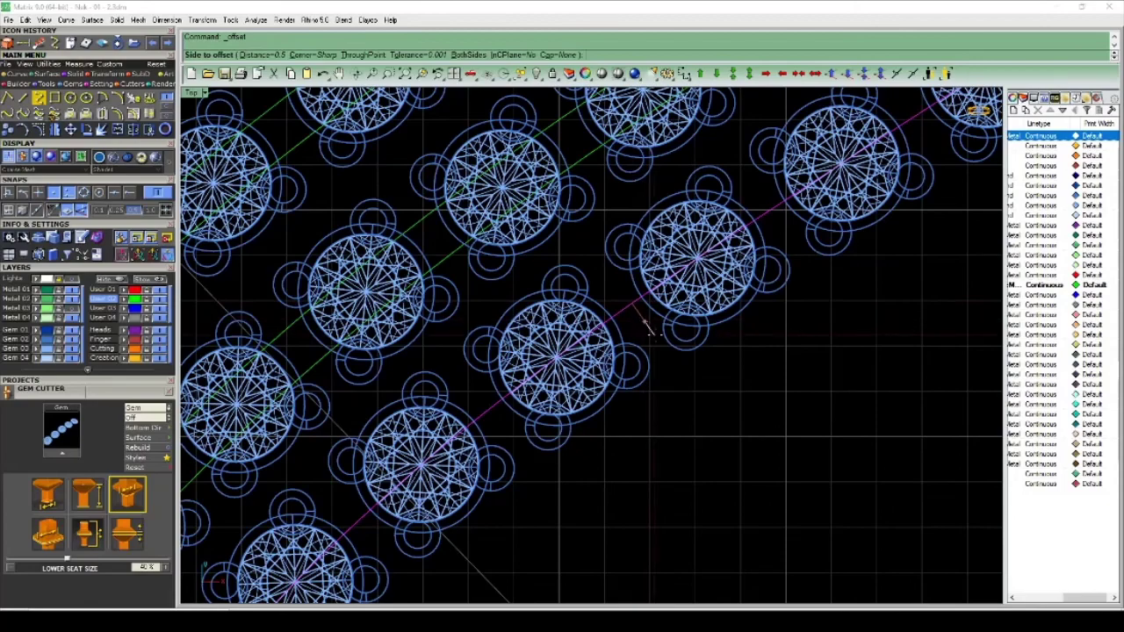
pyautogui.click(652, 346)
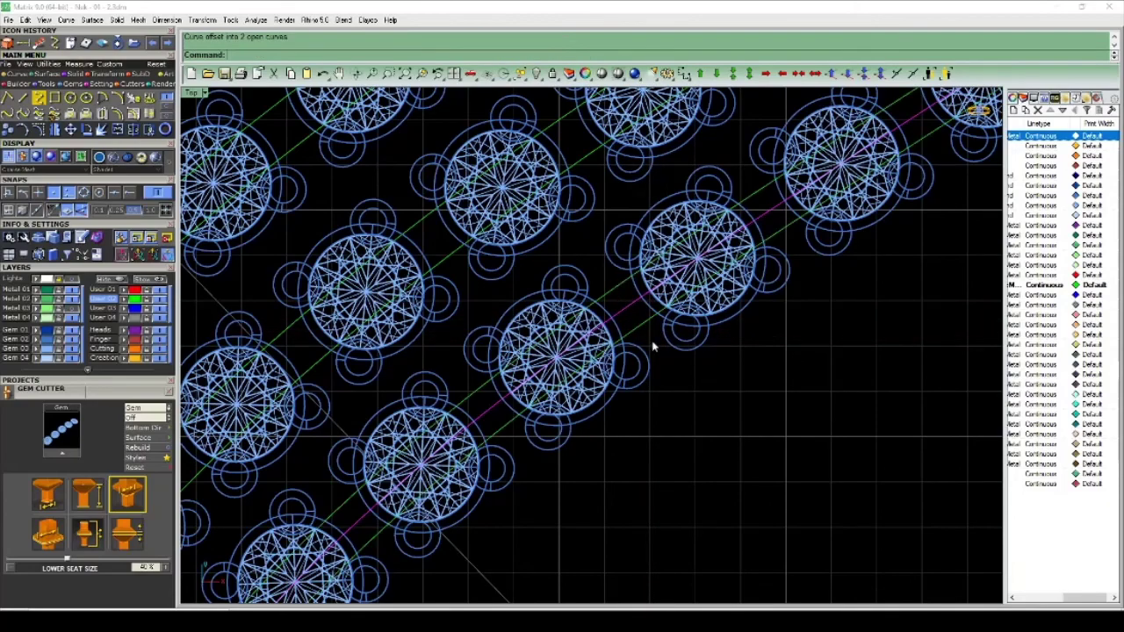
pyautogui.press('Delete')
pyautogui.scroll(-4, 640, 336)
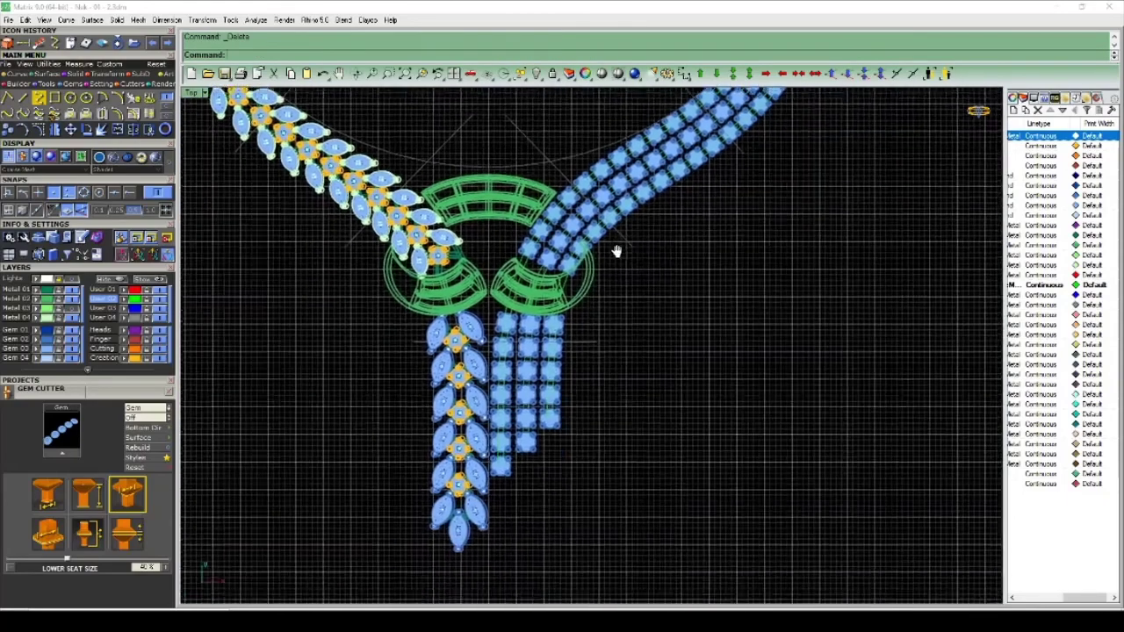
# Loft a Normal-style strip surface between the two offset curves of the right strand's inner gem row.
pyautogui.scroll(4, 580, 351)
pyautogui.scroll(2, 557, 420)
pyautogui.scroll(-6, 544, 408)
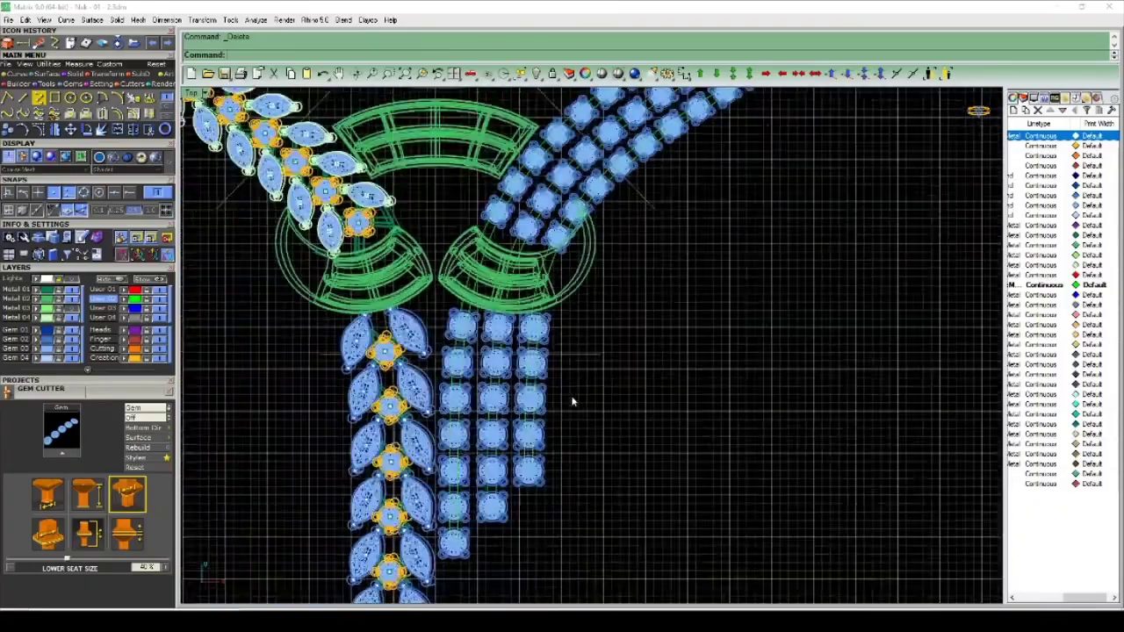
pyautogui.scroll(6, 544, 412)
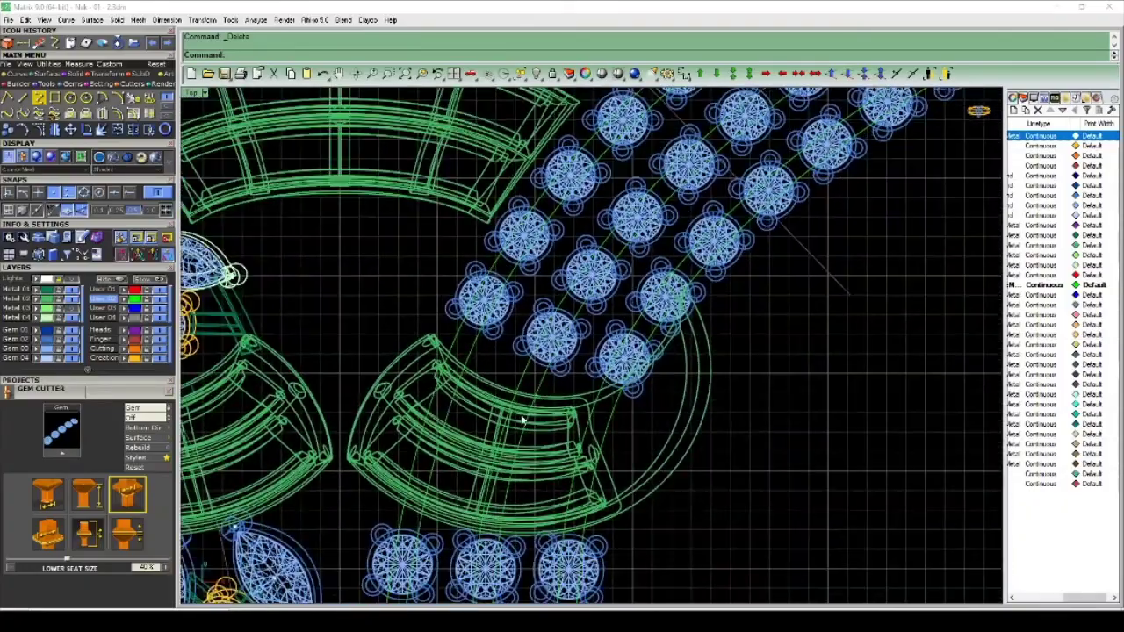
pyautogui.scroll(5, 515, 388)
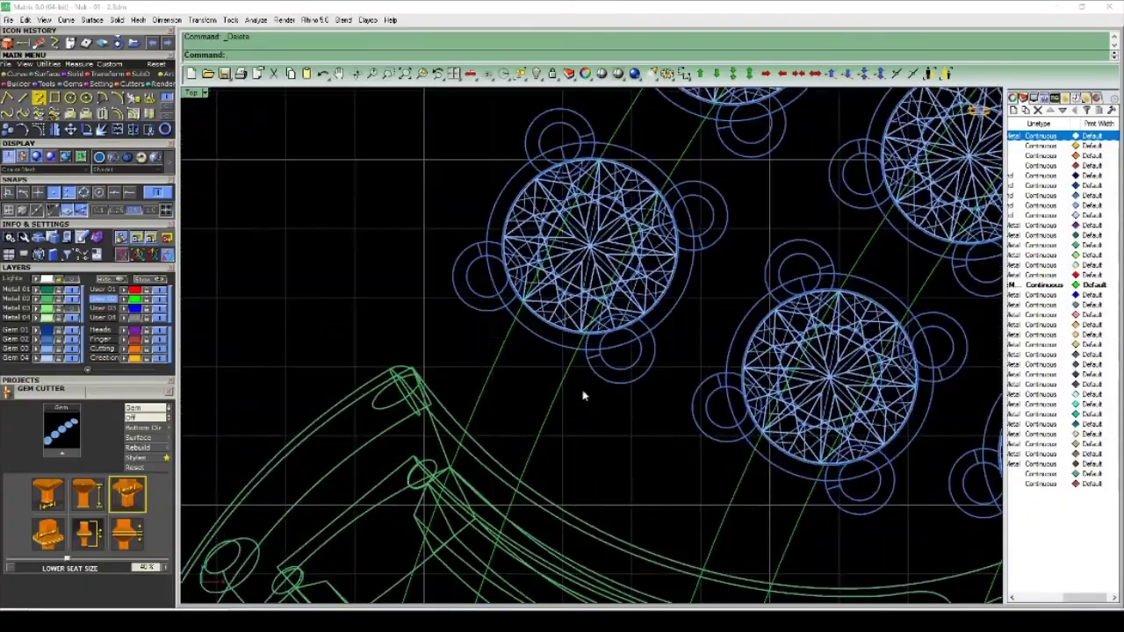
pyautogui.moveTo(580, 389); pyautogui.dragTo(466, 424)
pyautogui.scroll(-3, 526, 388)
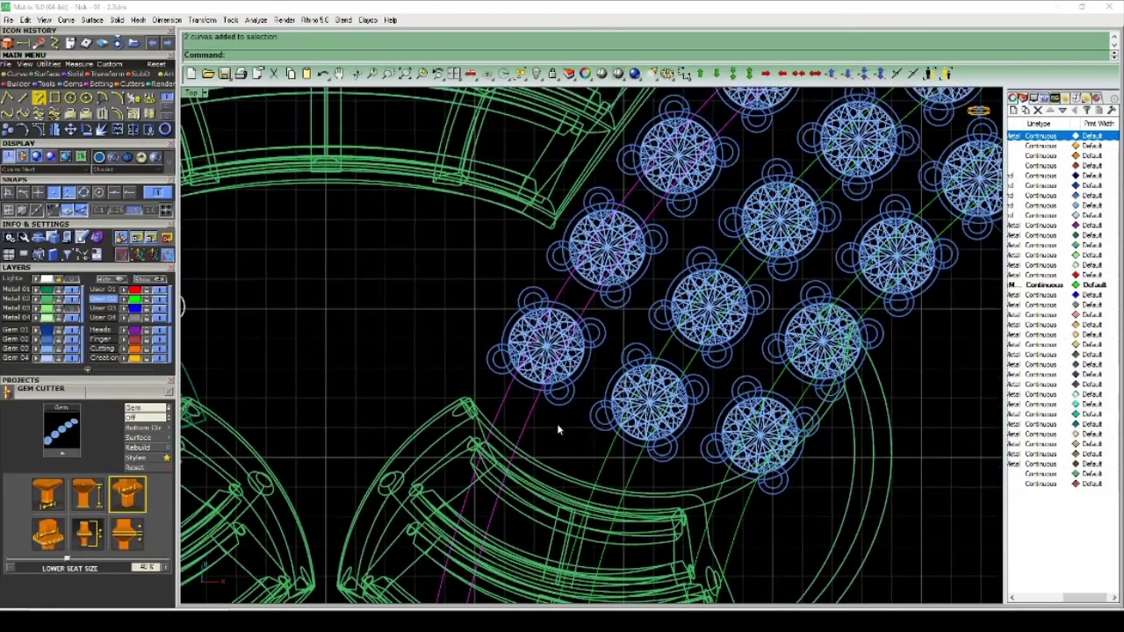
pyautogui.press('Return')
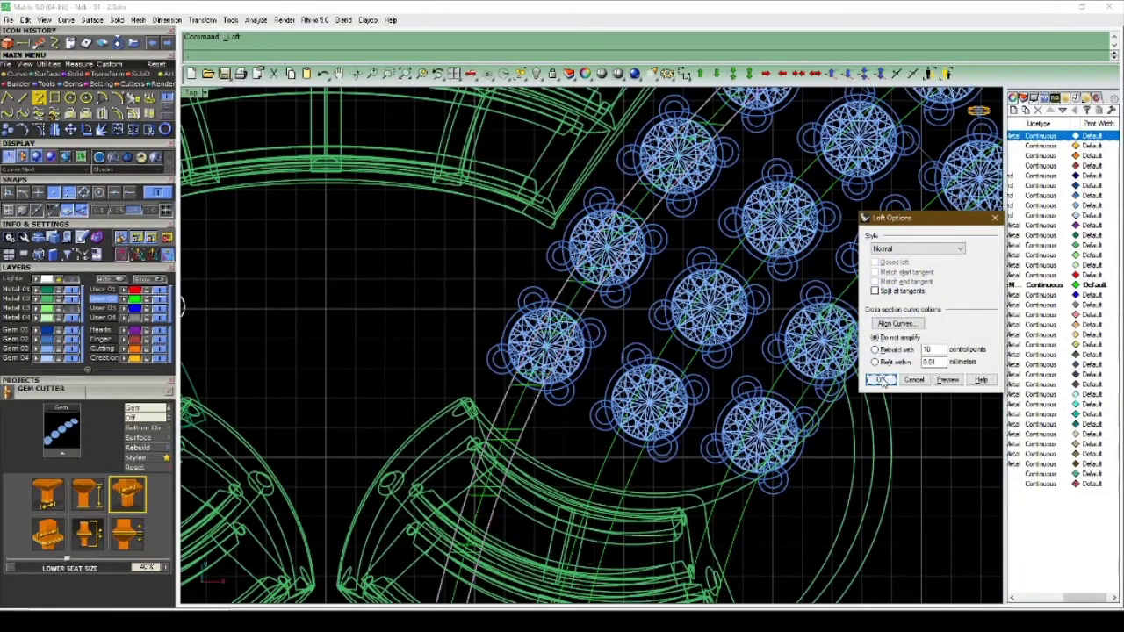
pyautogui.click(881, 379)
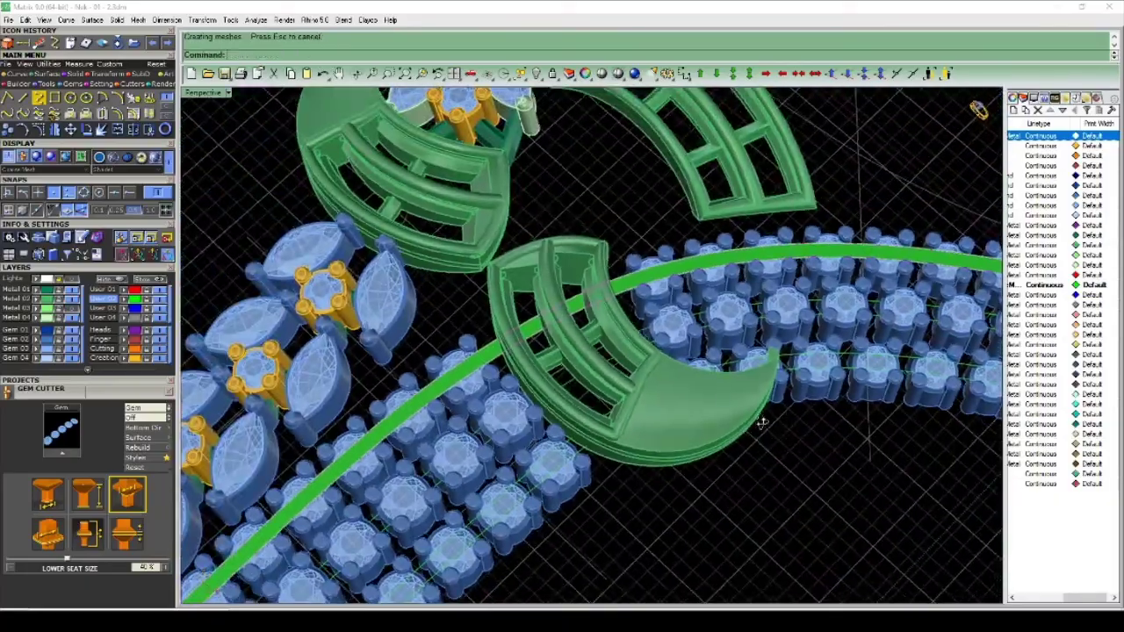
# Examine the lofted strip's height and end position relative to the inner row's gems and prongs in perspective.
pyautogui.moveTo(762, 424); pyautogui.dragTo(610, 378, button='right')
pyautogui.scroll(-3, 589, 386)
pyautogui.scroll(6, 589, 386)
pyautogui.scroll(-5, 589, 386)
pyautogui.scroll(-5, 642, 303)
pyautogui.scroll(20, 480, 405)
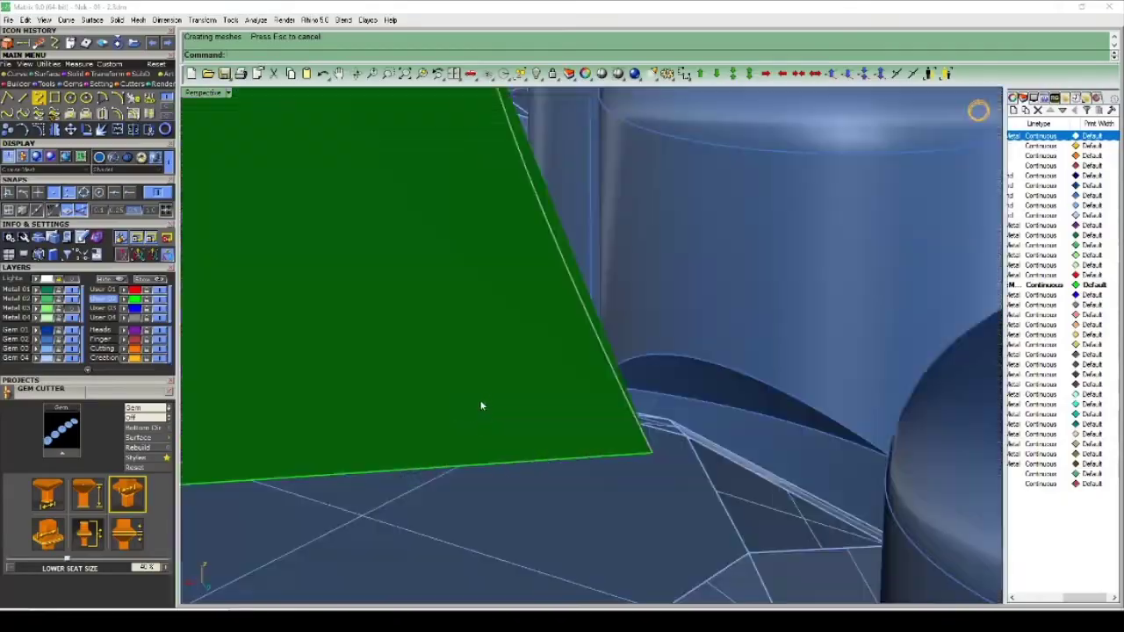
pyautogui.scroll(-15, 480, 405)
pyautogui.moveTo(515, 404); pyautogui.dragTo(481, 367, button='right')
pyautogui.scroll(-4, 542, 372)
pyautogui.scroll(10, 534, 239)
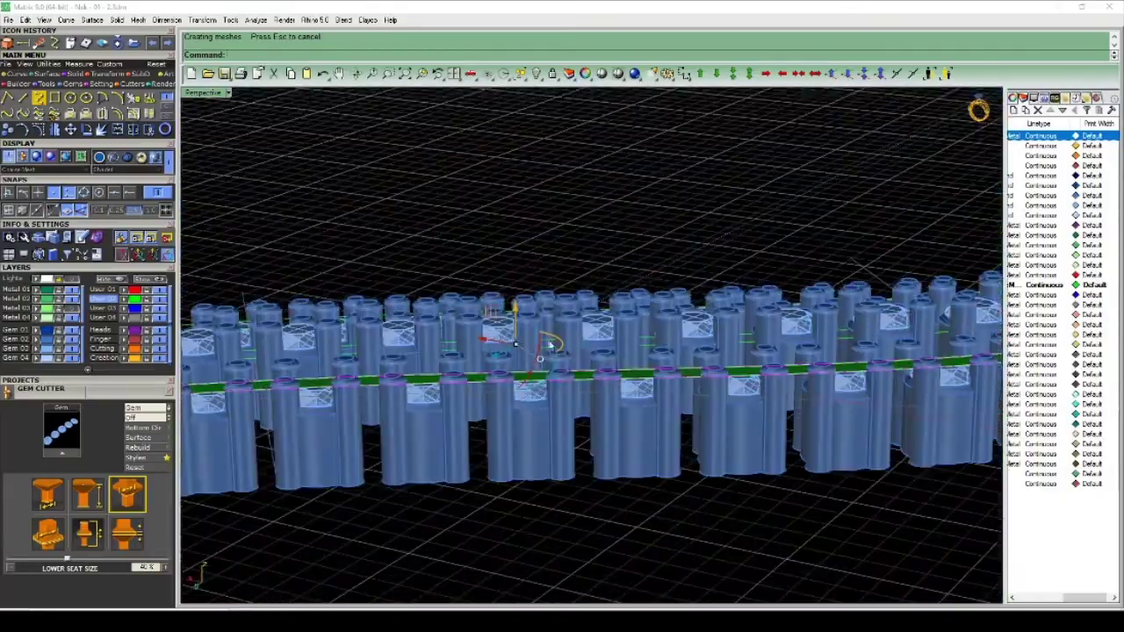
pyautogui.moveTo(550, 344); pyautogui.dragTo(757, 356, button='right')
pyautogui.scroll(-5, 757, 356)
pyautogui.moveTo(615, 358); pyautogui.dragTo(579, 378, button='right')
# Loft a strip surface between the two offset curves of the right strand's outer gem row.
pyautogui.hotkey('ctrl', 'F1')
pyautogui.scroll(3, 602, 279)
pyautogui.scroll(10, 602, 281)
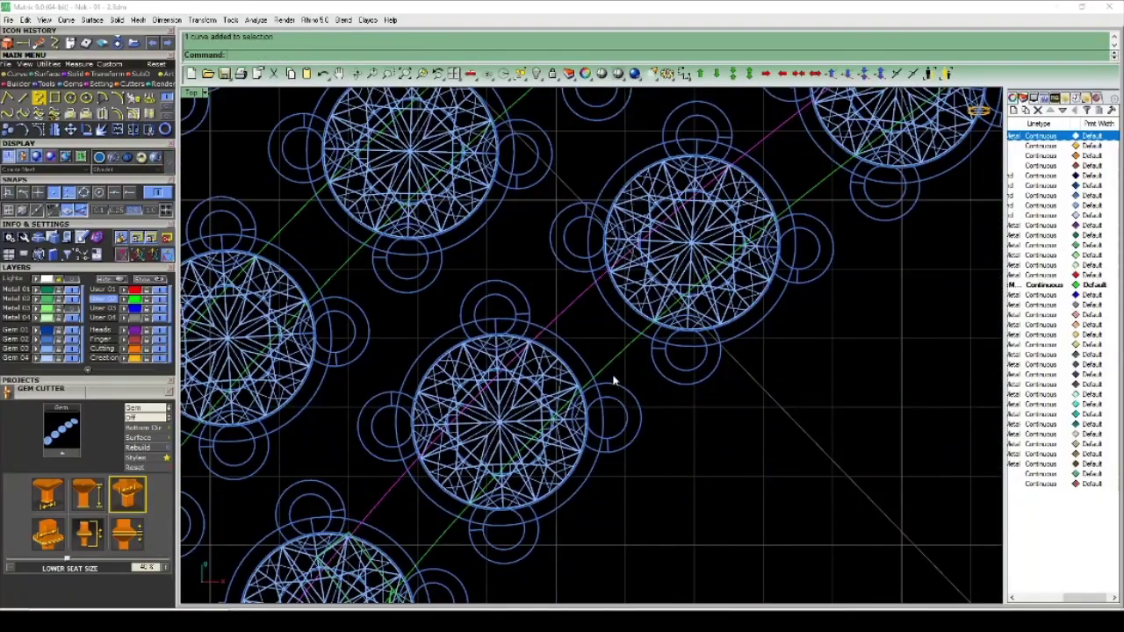
pyautogui.scroll(-5, 612, 360)
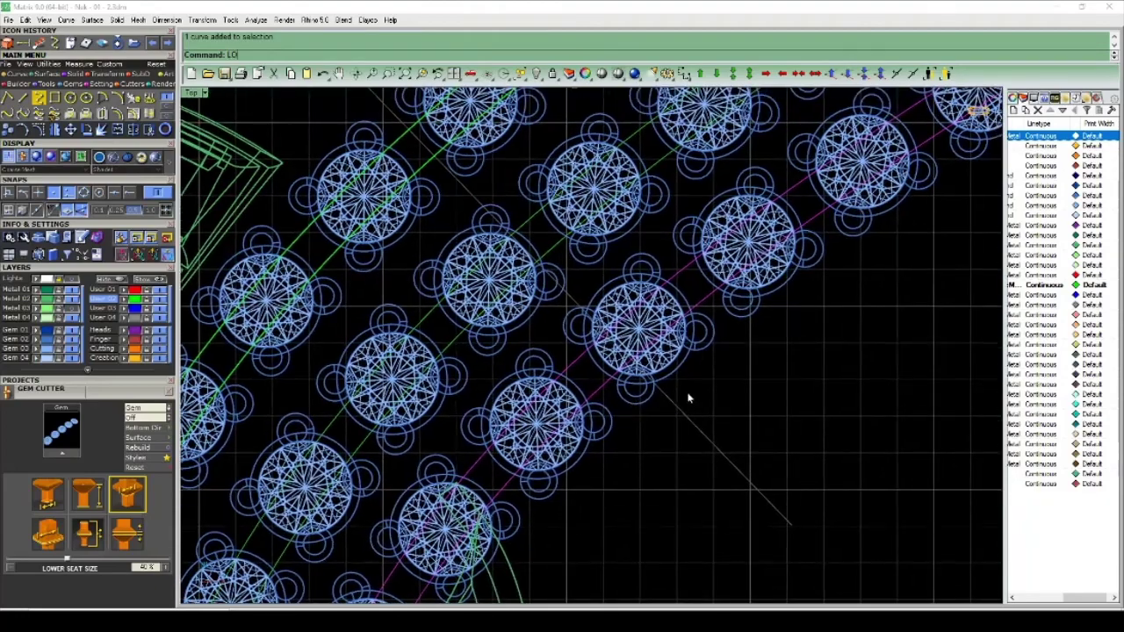
pyautogui.press('Return')
pyautogui.click(879, 379)
# Loft a Normal-style strip surface between the middle gem row's two offset curves.
pyautogui.scroll(-7, 667, 337)
pyautogui.scroll(7, 634, 323)
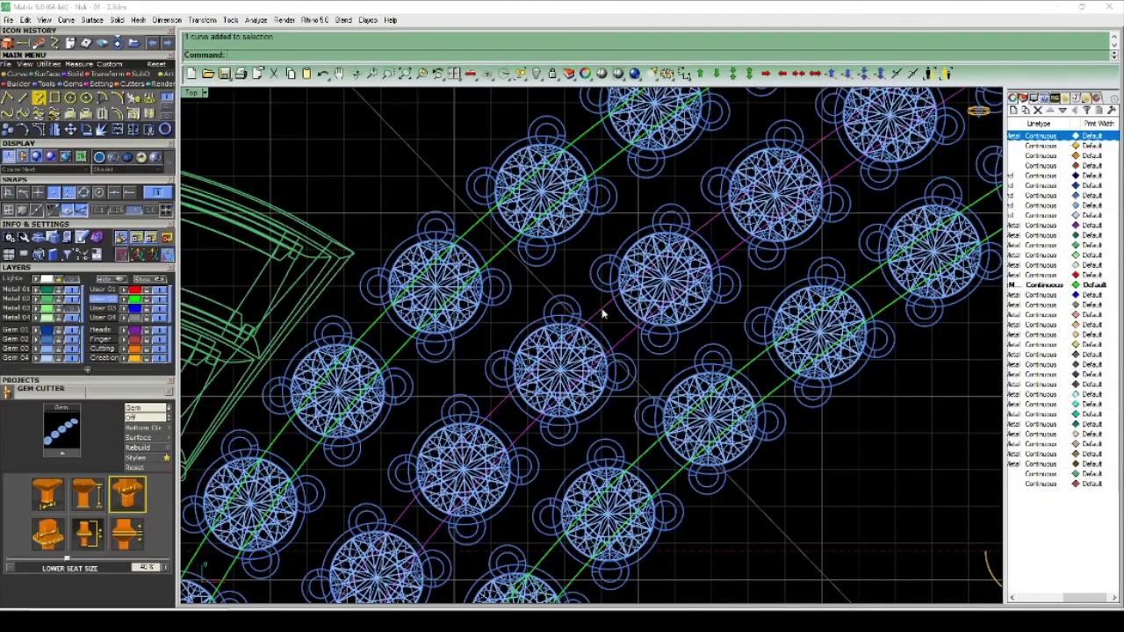
pyautogui.scroll(-2, 627, 340)
pyautogui.press('Return')
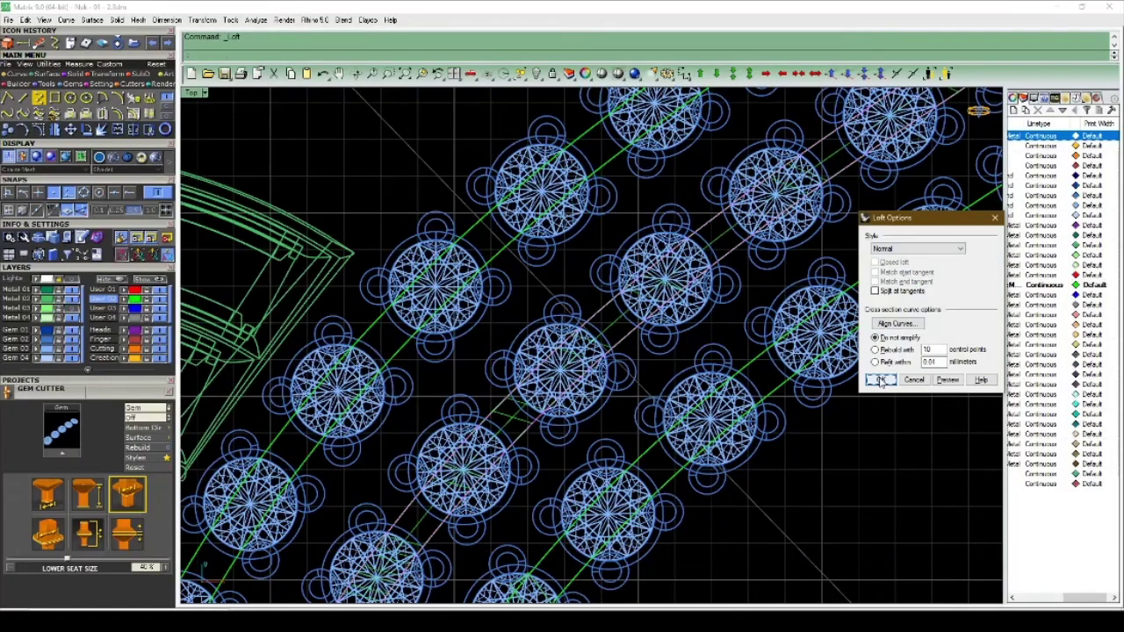
pyautogui.click(883, 379)
# Examine the lofted strips along the right strand and the solid rail between its gem rows in perspective.
pyautogui.scroll(-3, 883, 379)
pyautogui.hotkey('ctrl', 'F4')
pyautogui.moveTo(821, 384)
pyautogui.mouseDown(button='right')
pyautogui.moveTo(758, 394)
pyautogui.moveTo(655, 359)
pyautogui.moveTo(648, 454)
pyautogui.moveTo(646, 350)
pyautogui.moveTo(665, 408)
pyautogui.mouseUp(button='right')
pyautogui.scroll(6, 647, 454)
pyautogui.scroll(-6, 664, 408)
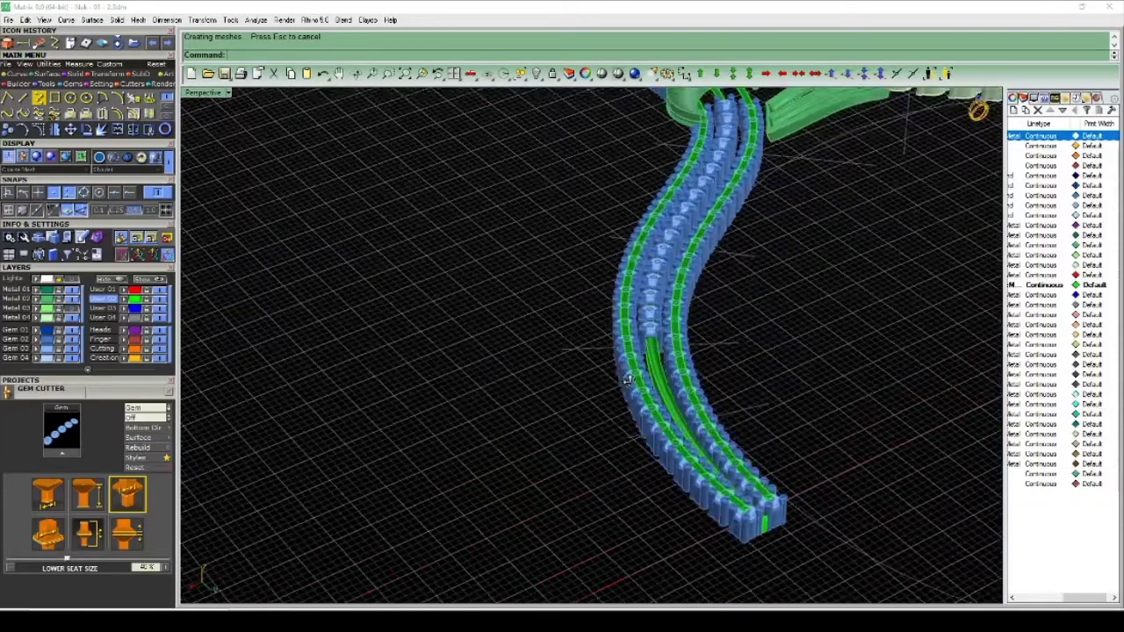
pyautogui.scroll(6, 665, 409)
pyautogui.click(675, 378)
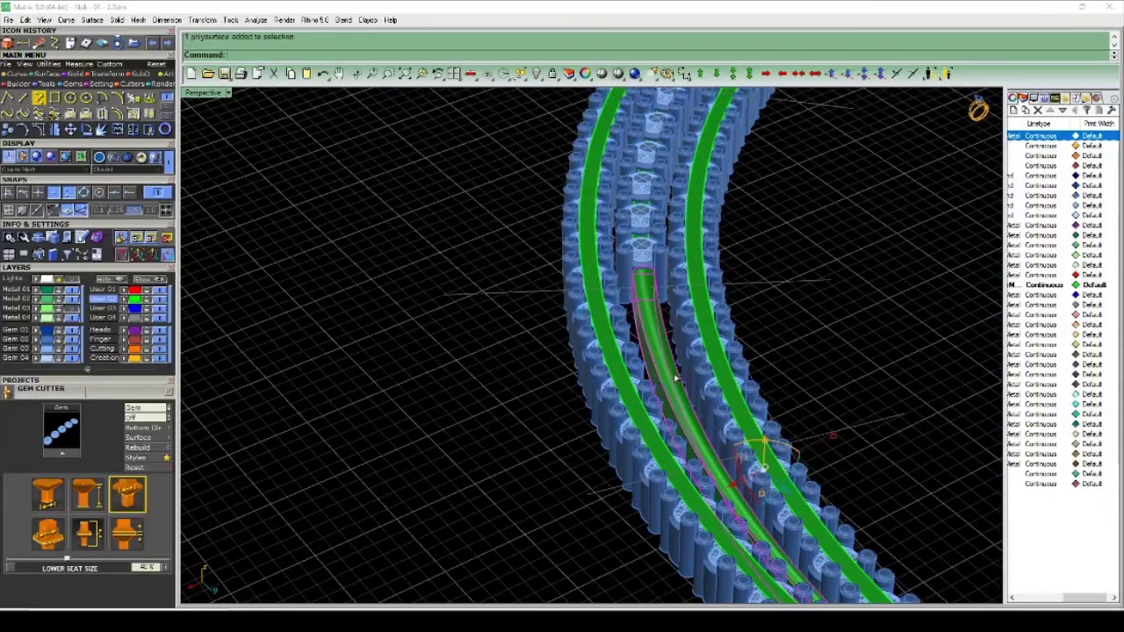
pyautogui.press('Return')
pyautogui.moveTo(676, 390); pyautogui.dragTo(597, 434, button='right')
pyautogui.scroll(3, 538, 436)
# Move the inner and outer gem rows' strip surfaces down together between the prongs in repeated downward moves.
pyautogui.click(538, 436)
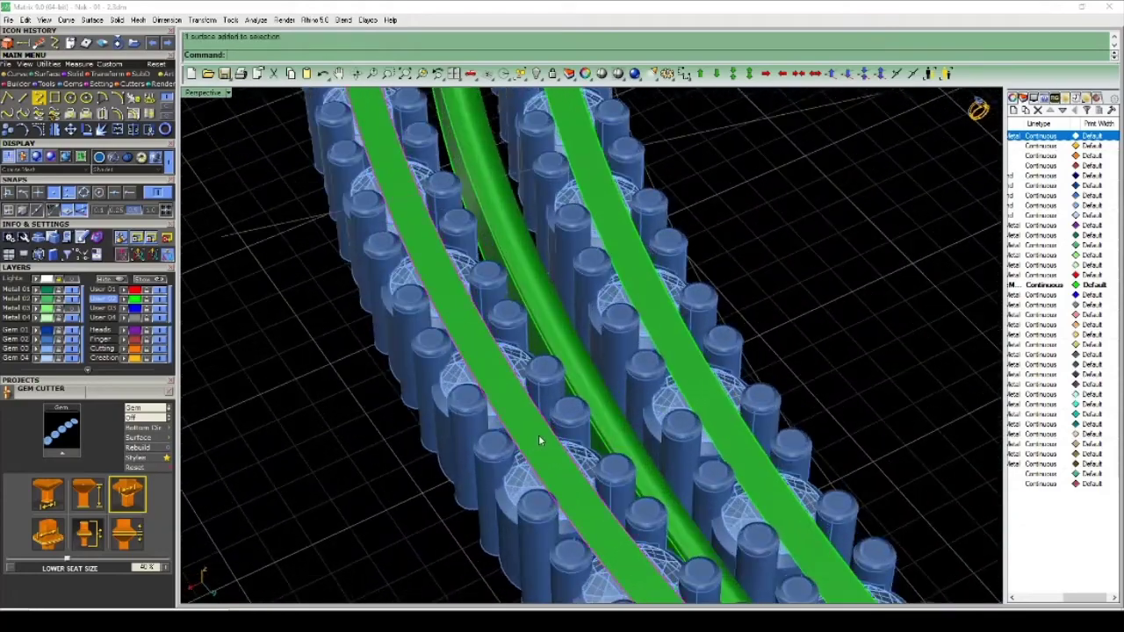
pyautogui.keyDown('shift'); pyautogui.click(707, 394); pyautogui.keyUp('shift')
pyautogui.scroll(-4, 707, 393)
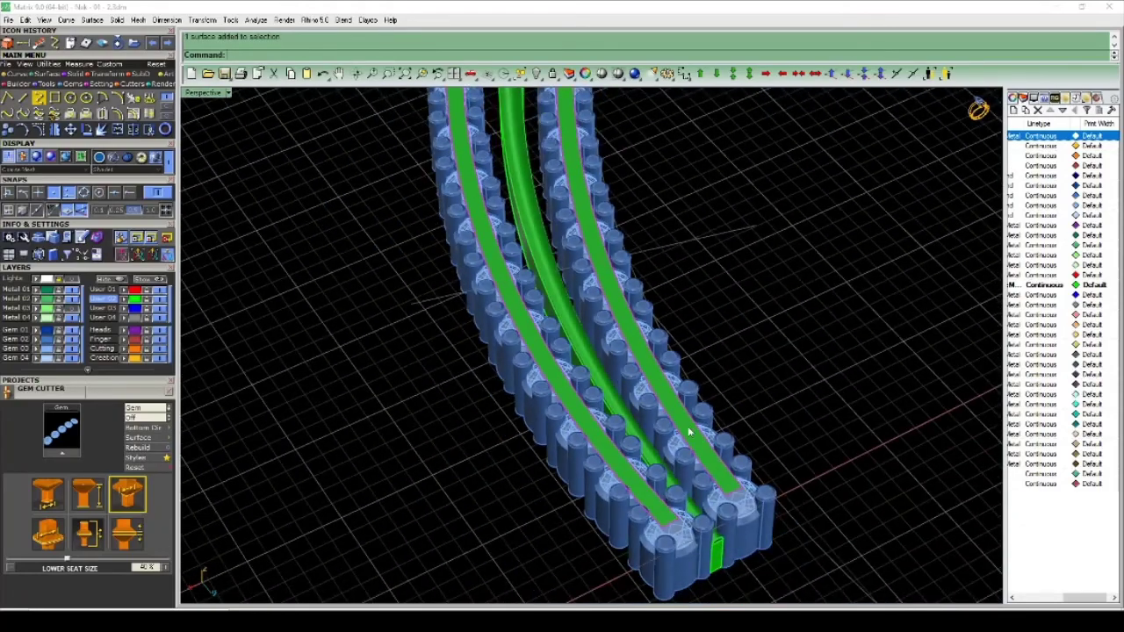
pyautogui.moveTo(690, 431); pyautogui.dragTo(652, 341, button='right')
pyautogui.scroll(5, 651, 341)
pyautogui.scroll(-3, 756, 338)
pyautogui.moveTo(767, 340); pyautogui.dragTo(711, 349, button='right')
pyautogui.click(847, 77)
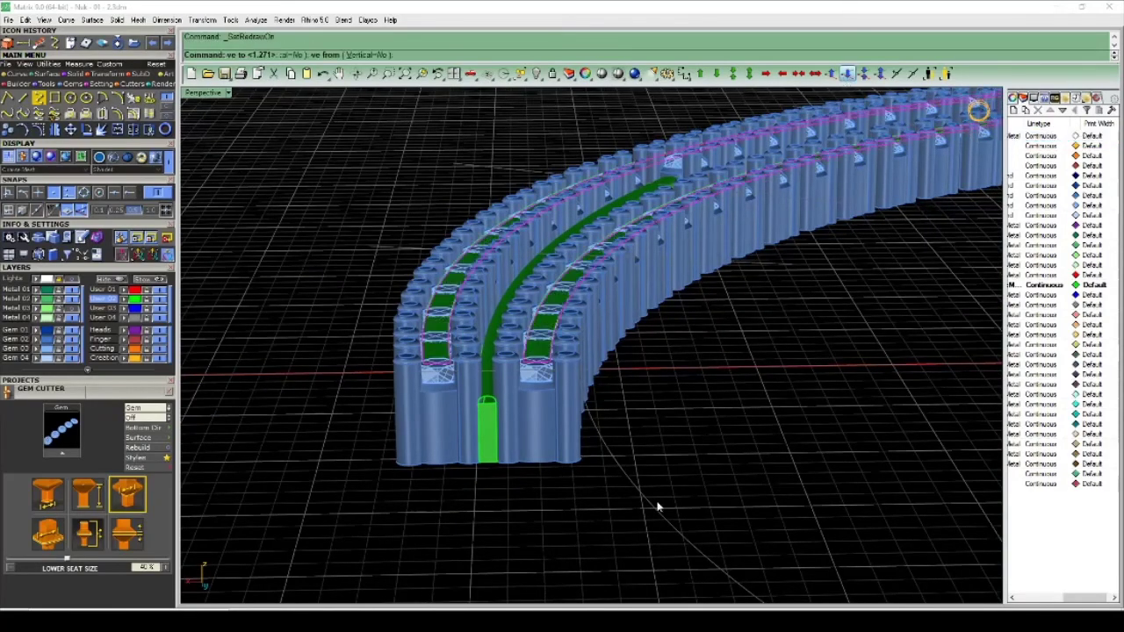
pyautogui.moveTo(658, 507); pyautogui.dragTo(674, 462, button='right')
pyautogui.rightClick(674, 461)
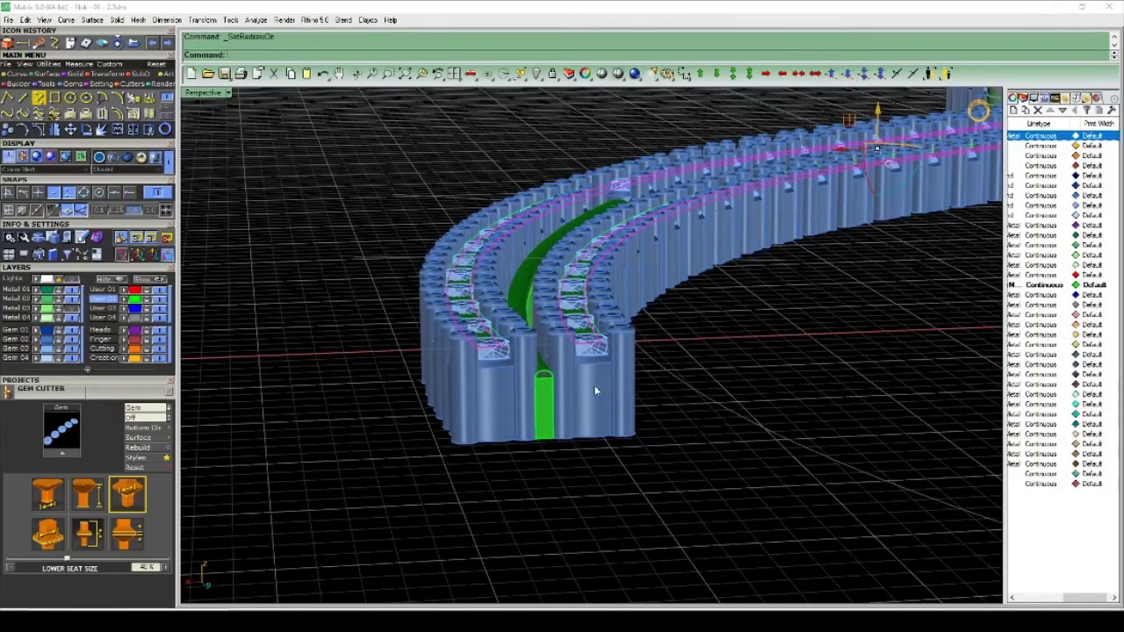
# Delete the leftover offset curves floating above the lowered inner and outer strips.
pyautogui.moveTo(594, 385); pyautogui.dragTo(713, 351, button='right')
pyautogui.scroll(4, 657, 384)
pyautogui.scroll(10, 707, 322)
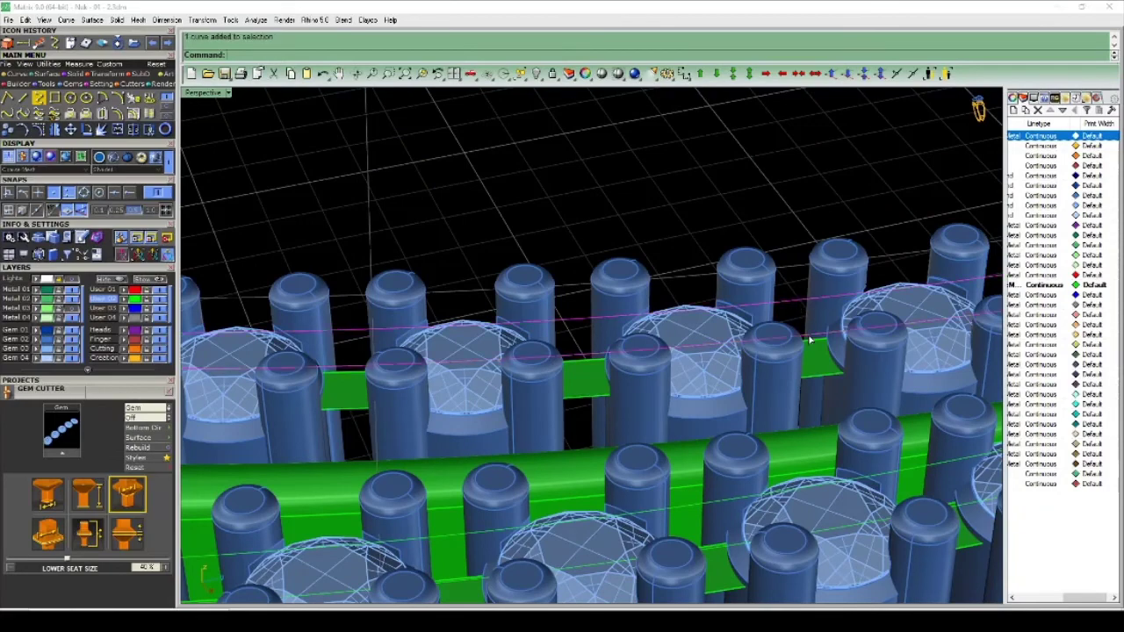
pyautogui.scroll(-8, 810, 340)
pyautogui.scroll(8, 809, 381)
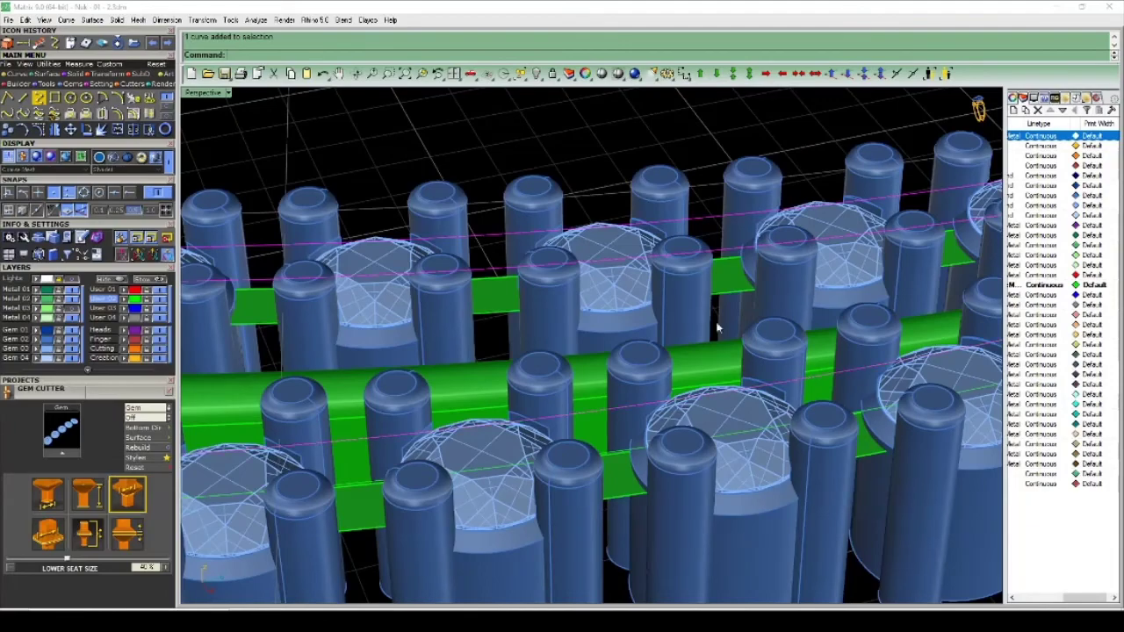
pyautogui.scroll(-5, 718, 329)
pyautogui.scroll(5, 816, 369)
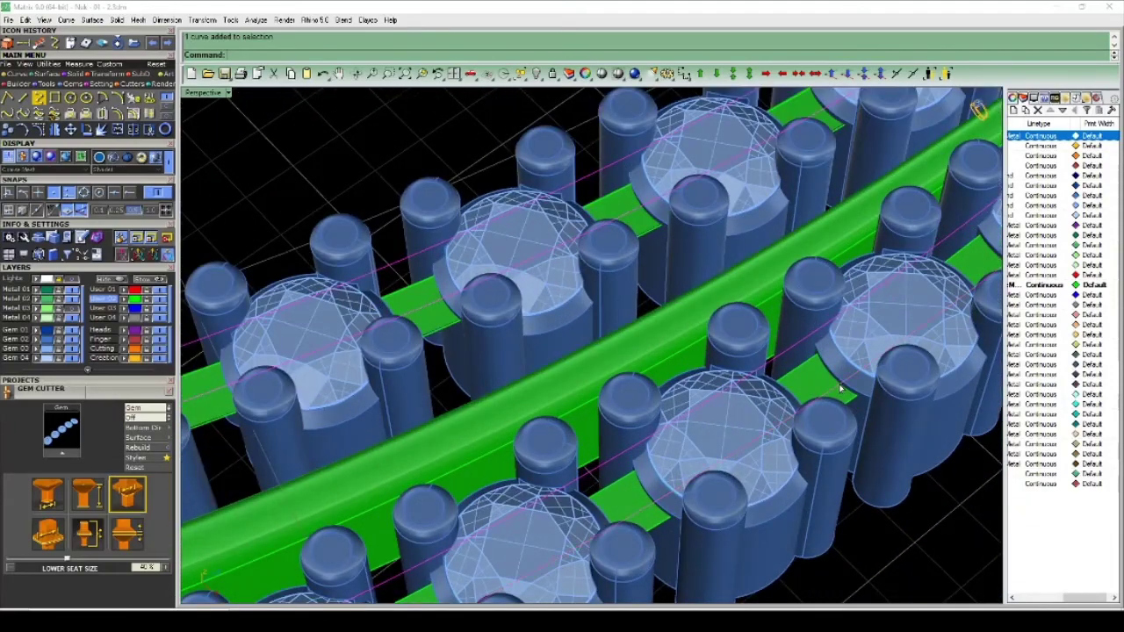
pyautogui.scroll(-5, 840, 387)
pyautogui.scroll(3, 746, 384)
pyautogui.press('Delete')
pyautogui.scroll(-3, 742, 368)
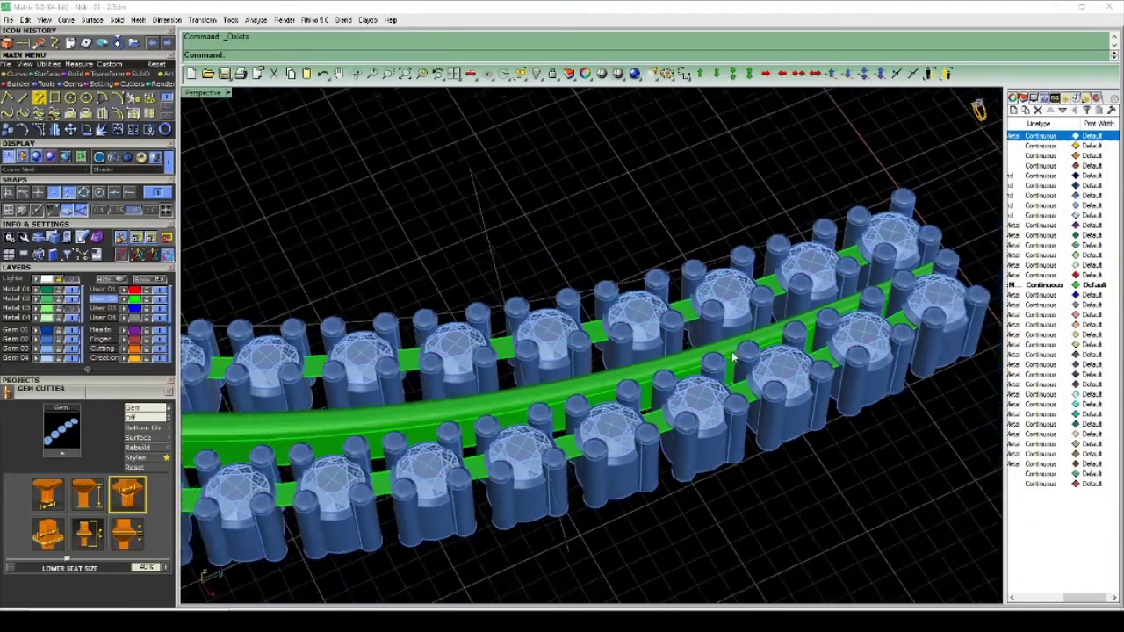
# Examine how the strips bridge the gaps between neighbouring gem settings along all three rows of the right strand.
pyautogui.scroll(-5, 733, 355)
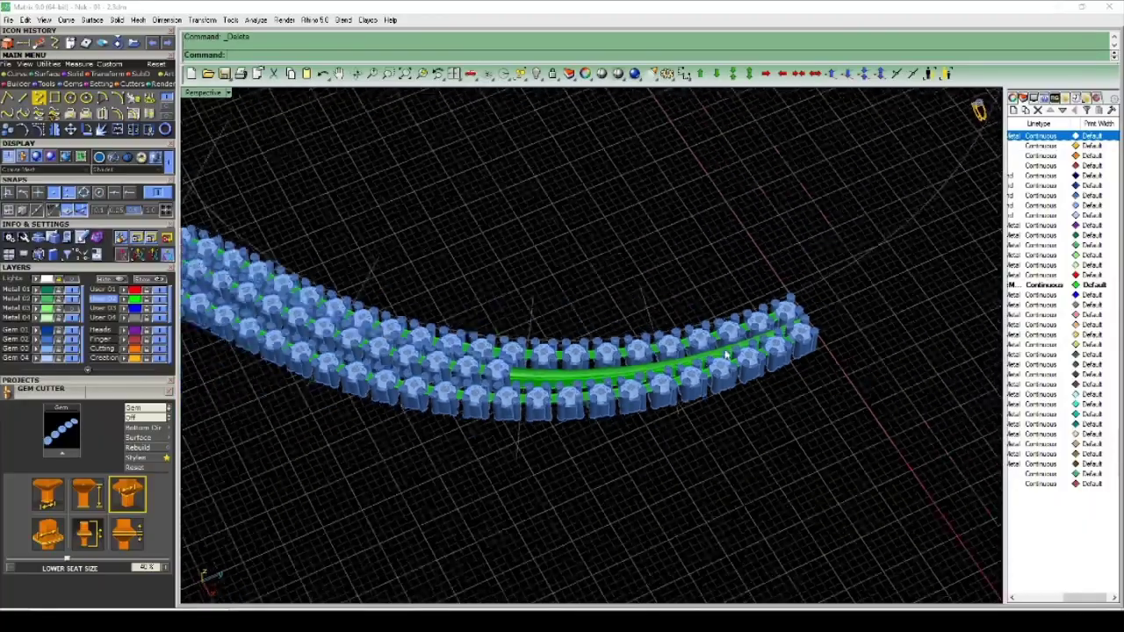
pyautogui.moveTo(731, 354); pyautogui.dragTo(623, 410, button='right')
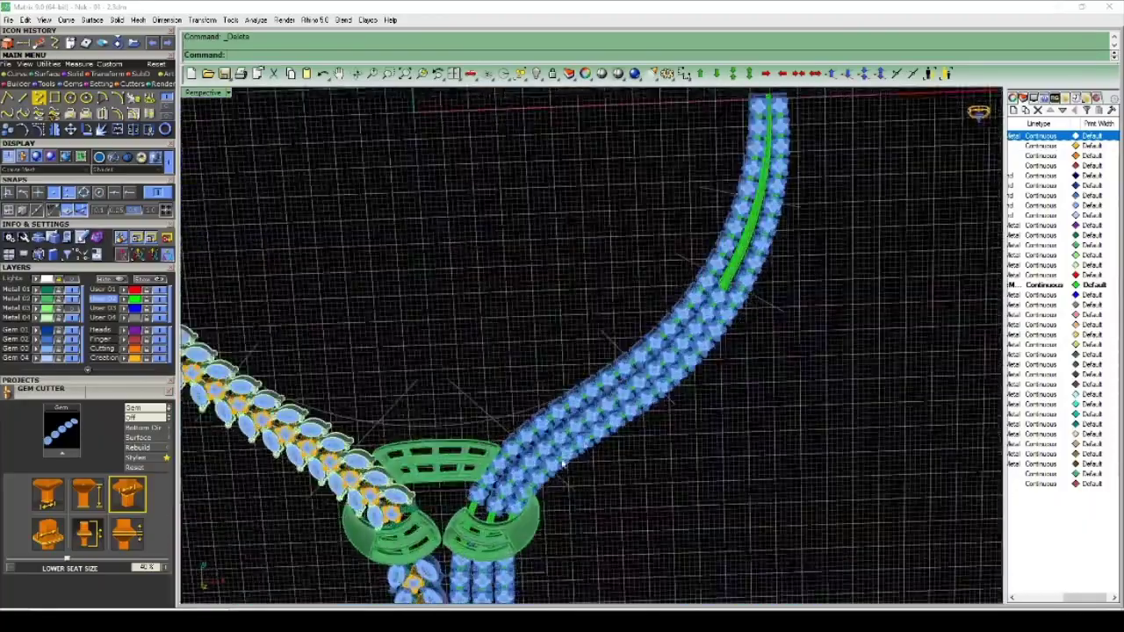
pyautogui.scroll(-5, 650, 324)
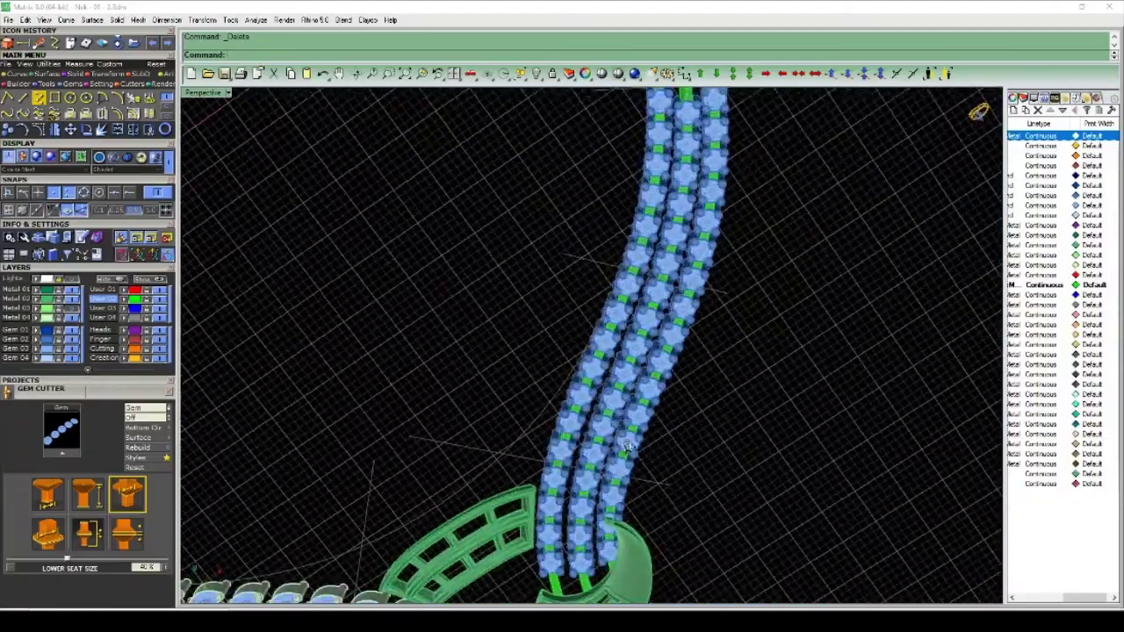
pyautogui.scroll(10, 667, 369)
pyautogui.scroll(5, 688, 418)
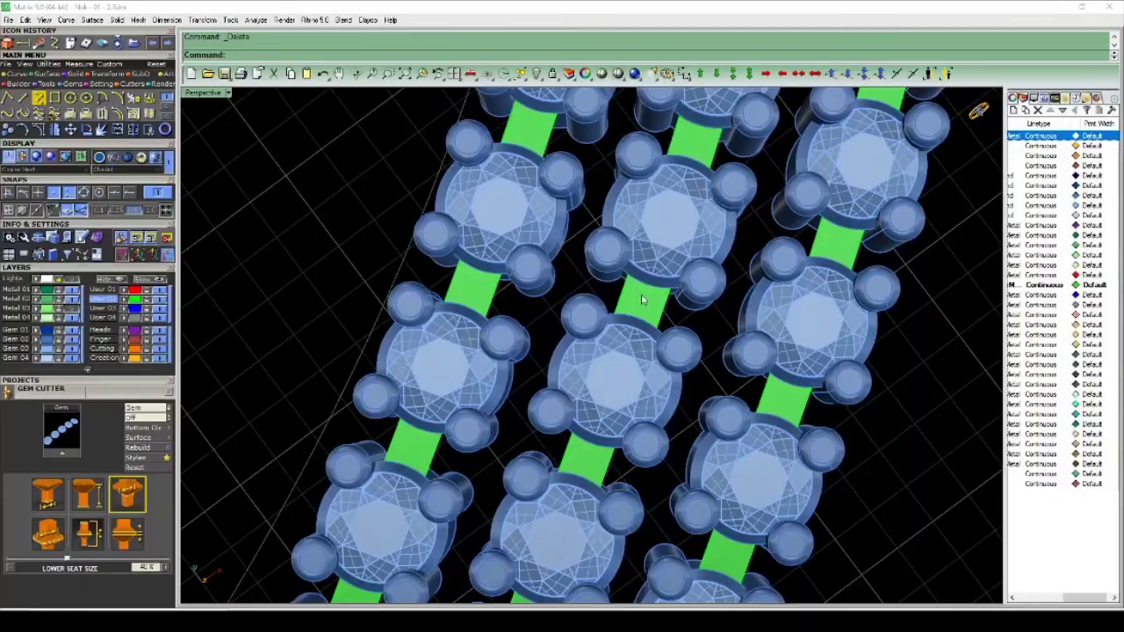
pyautogui.scroll(-5, 642, 299)
pyautogui.moveTo(641, 299); pyautogui.dragTo(543, 405, button='right')
pyautogui.scroll(8, 555, 392)
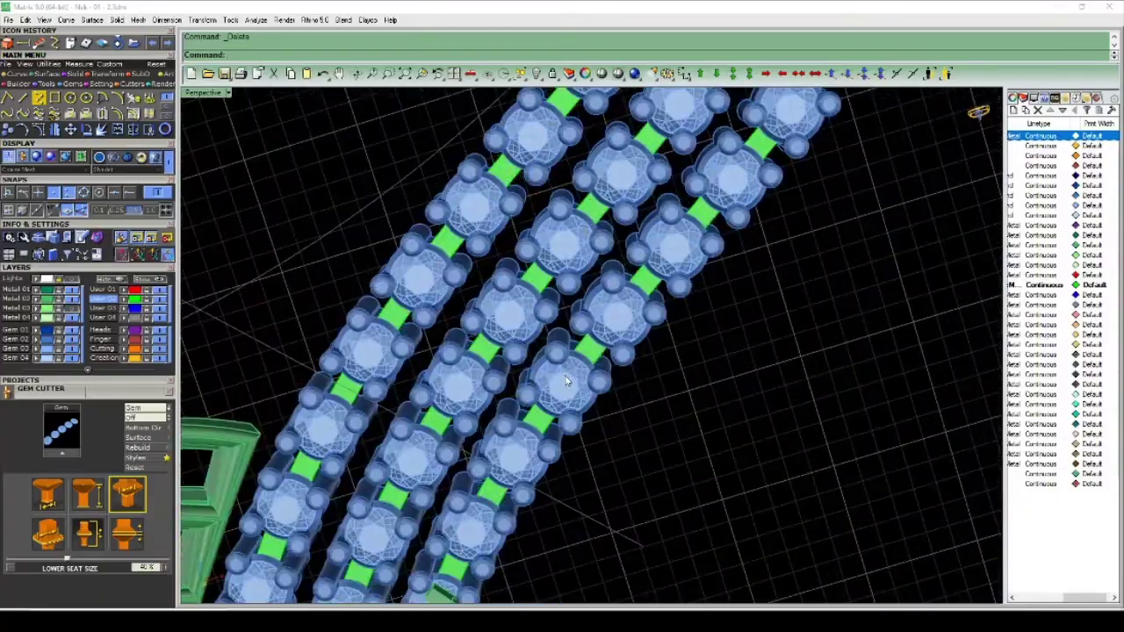
pyautogui.scroll(-3, 567, 383)
# Nudge the middle gem row's strip surface vertically so it sits between the prongs level with the neighbouring rows' strips.
pyautogui.moveTo(682, 431); pyautogui.dragTo(469, 351, button='right')
pyautogui.scroll(5, 779, 341)
pyautogui.moveTo(779, 340); pyautogui.dragTo(703, 311, button='right')
pyautogui.scroll(5, 708, 359)
pyautogui.scroll(-3, 567, 297)
pyautogui.scroll(4, 604, 296)
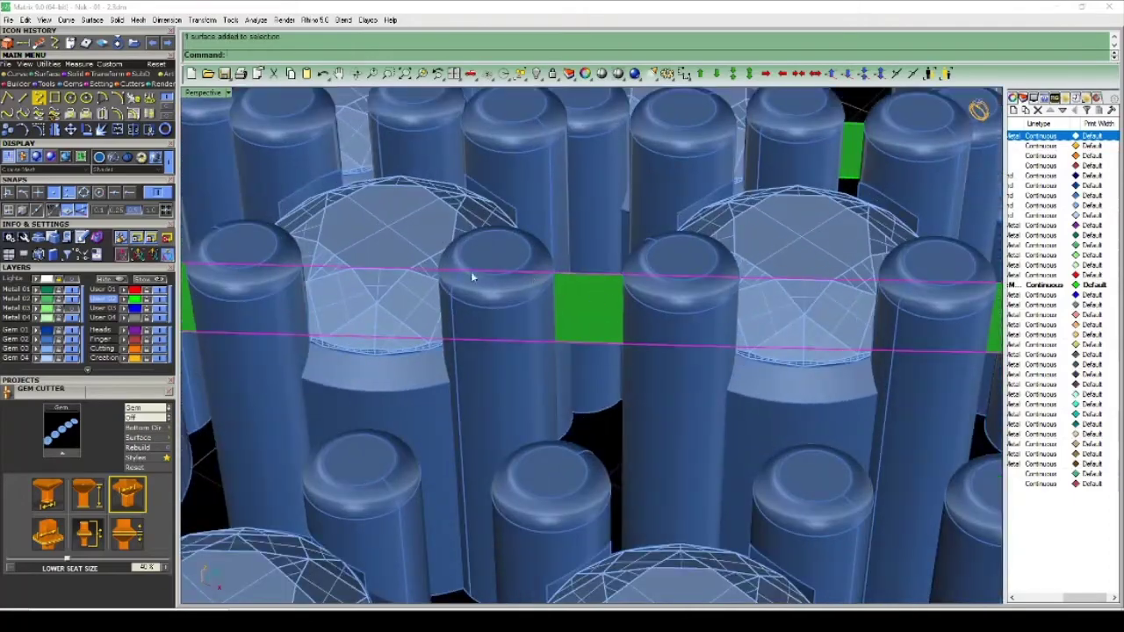
pyautogui.scroll(-8, 472, 276)
pyautogui.moveTo(431, 272); pyautogui.dragTo(569, 303, button='right')
pyautogui.scroll(-2, 569, 304)
pyautogui.scroll(3, 777, 408)
pyautogui.moveTo(777, 408); pyautogui.dragTo(774, 367, button='right')
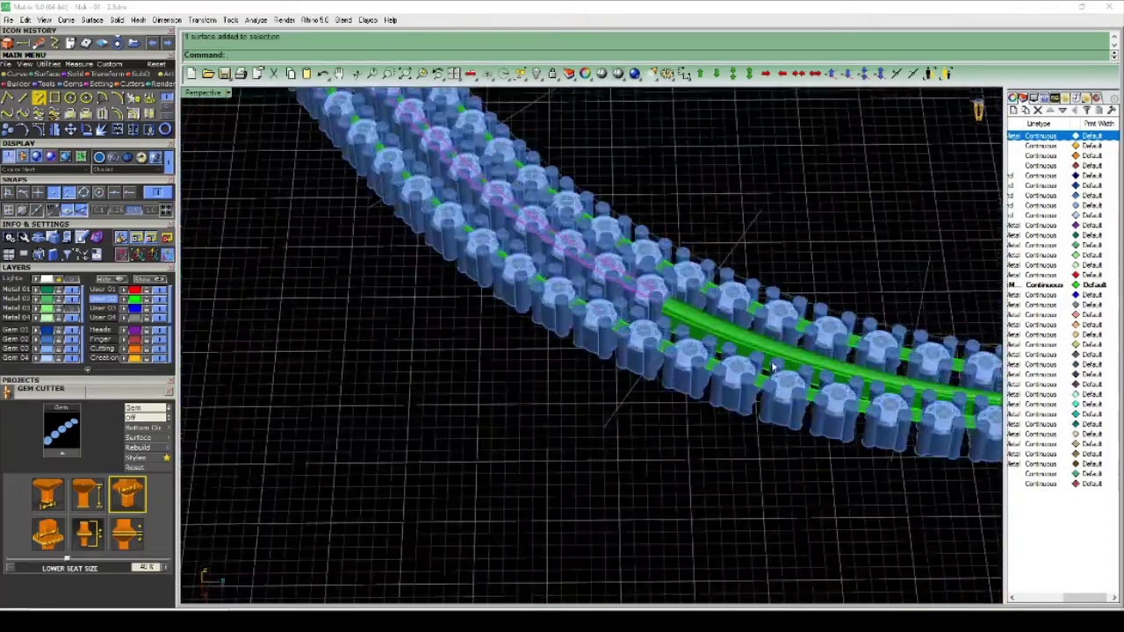
pyautogui.scroll(5, 672, 309)
pyautogui.scroll(6, 606, 303)
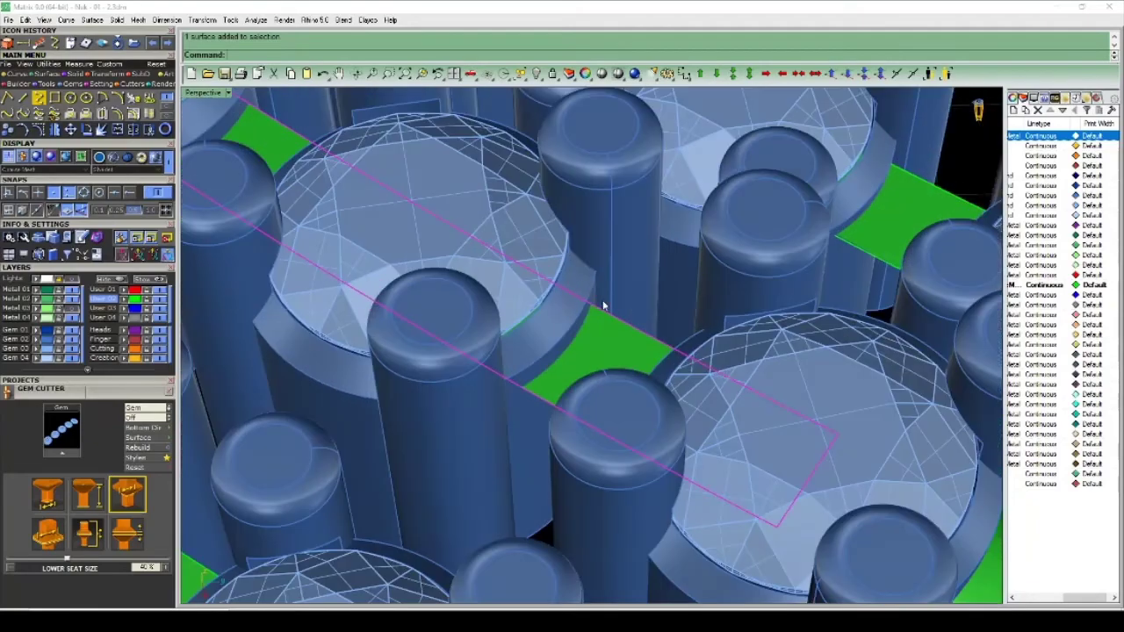
pyautogui.scroll(-5, 622, 307)
pyautogui.moveTo(623, 307); pyautogui.dragTo(675, 274, button='right')
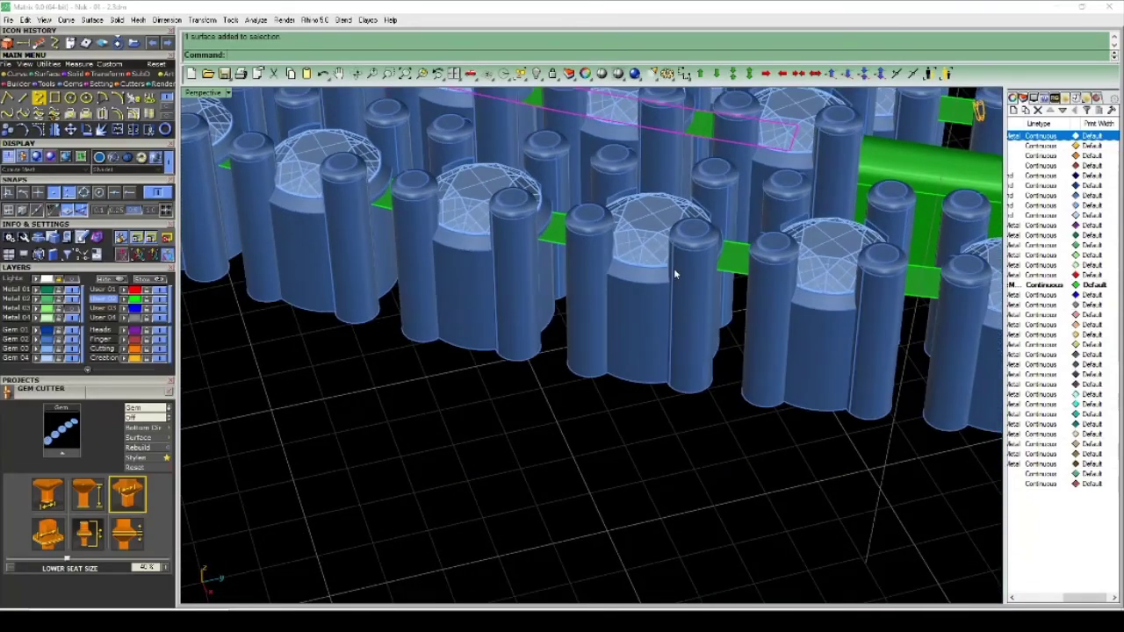
pyautogui.scroll(-5, 671, 272)
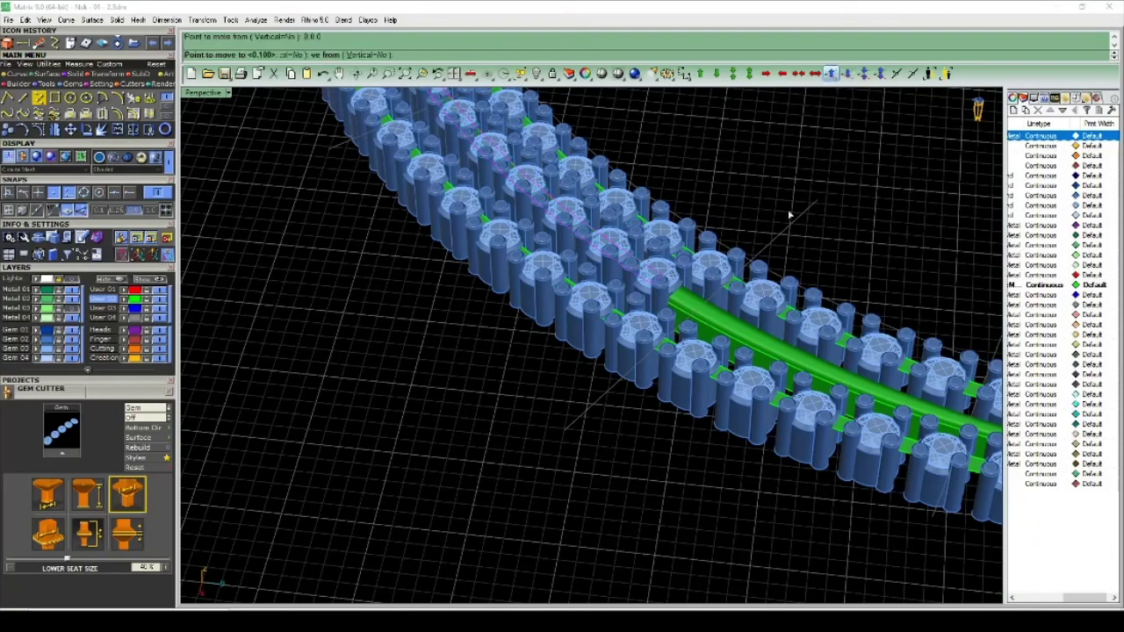
pyautogui.scroll(6, 584, 255)
pyautogui.moveTo(612, 204); pyautogui.dragTo(552, 213, button='right')
pyautogui.scroll(-8, 551, 212)
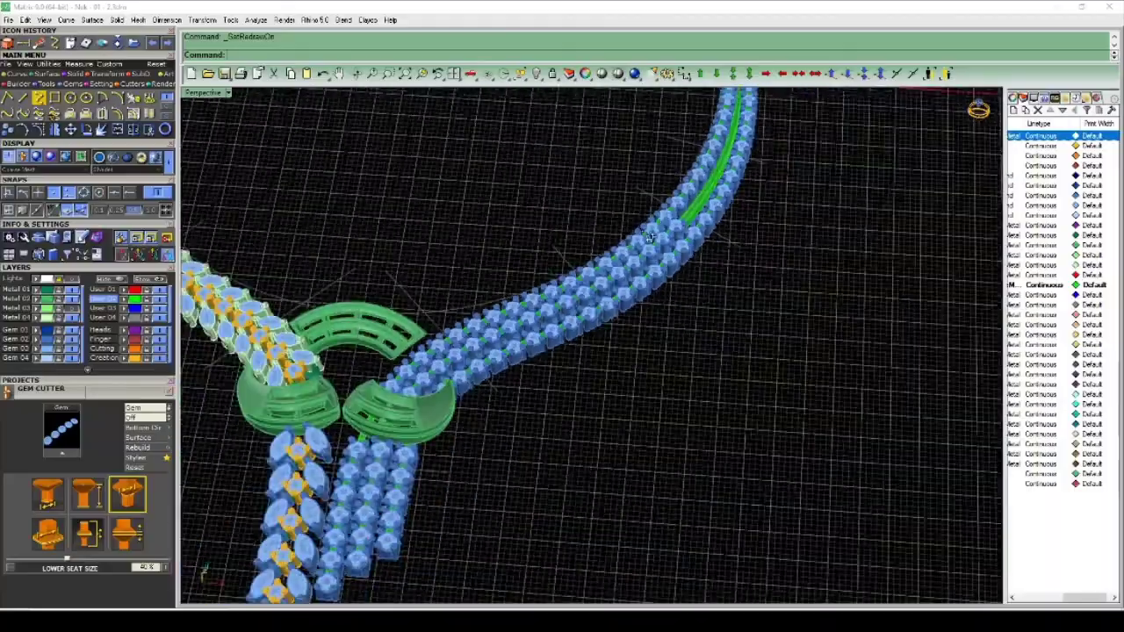
# Examine the height of the strips between the gem settings near the crescent connector, from above and from the side.
pyautogui.moveTo(649, 237); pyautogui.dragTo(681, 251, button='right')
pyautogui.scroll(-4, 649, 264)
pyautogui.scroll(9, 538, 338)
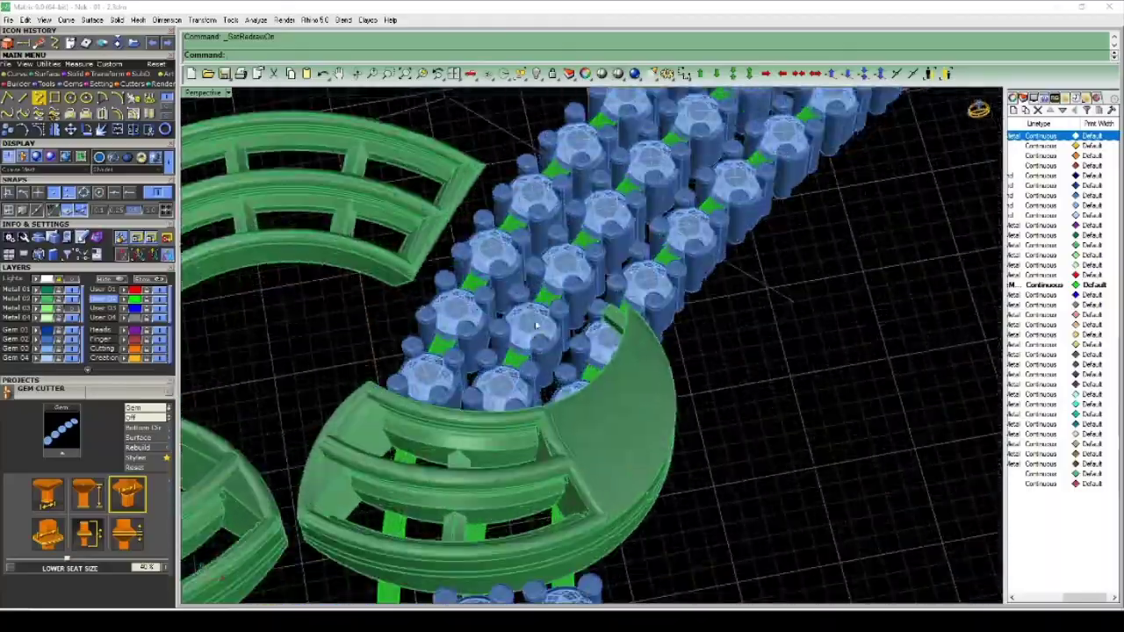
pyautogui.scroll(-5, 537, 325)
pyautogui.moveTo(537, 325); pyautogui.dragTo(504, 207, button='right')
pyautogui.scroll(-4, 625, 261)
pyautogui.scroll(5, 551, 209)
pyautogui.scroll(-2, 562, 226)
pyautogui.scroll(4, 407, 146)
pyautogui.scroll(3, 391, 153)
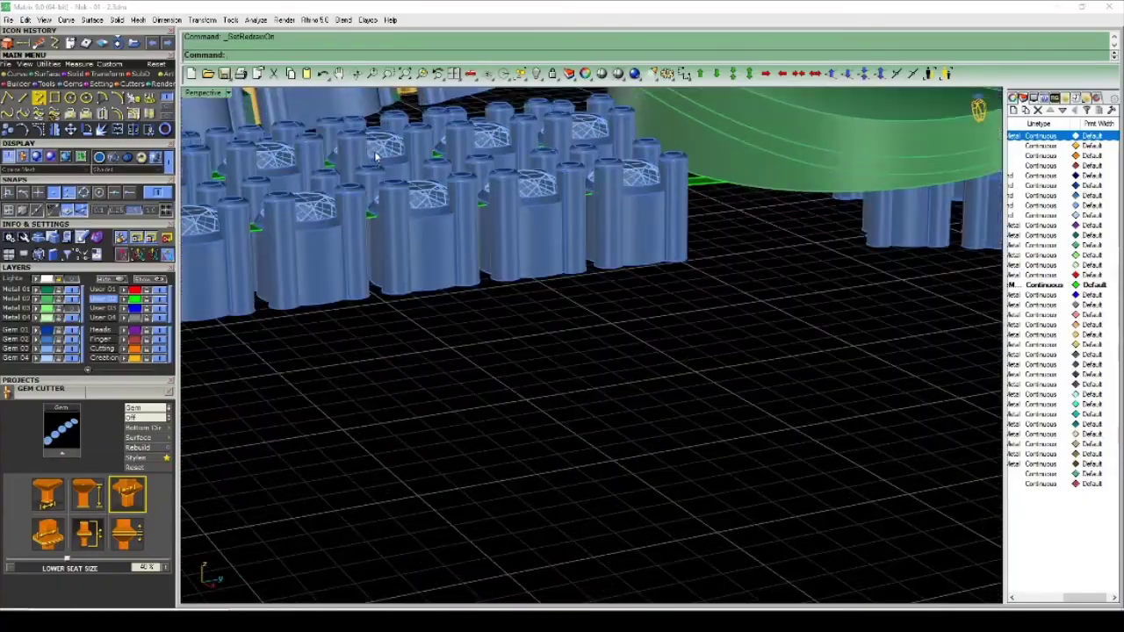
pyautogui.scroll(-3, 376, 175)
pyautogui.moveTo(419, 210); pyautogui.dragTo(532, 247, button='right')
pyautogui.scroll(-5, 532, 247)
pyautogui.scroll(5, 532, 247)
pyautogui.scroll(-5, 518, 238)
pyautogui.moveTo(665, 266); pyautogui.dragTo(488, 183, button='right')
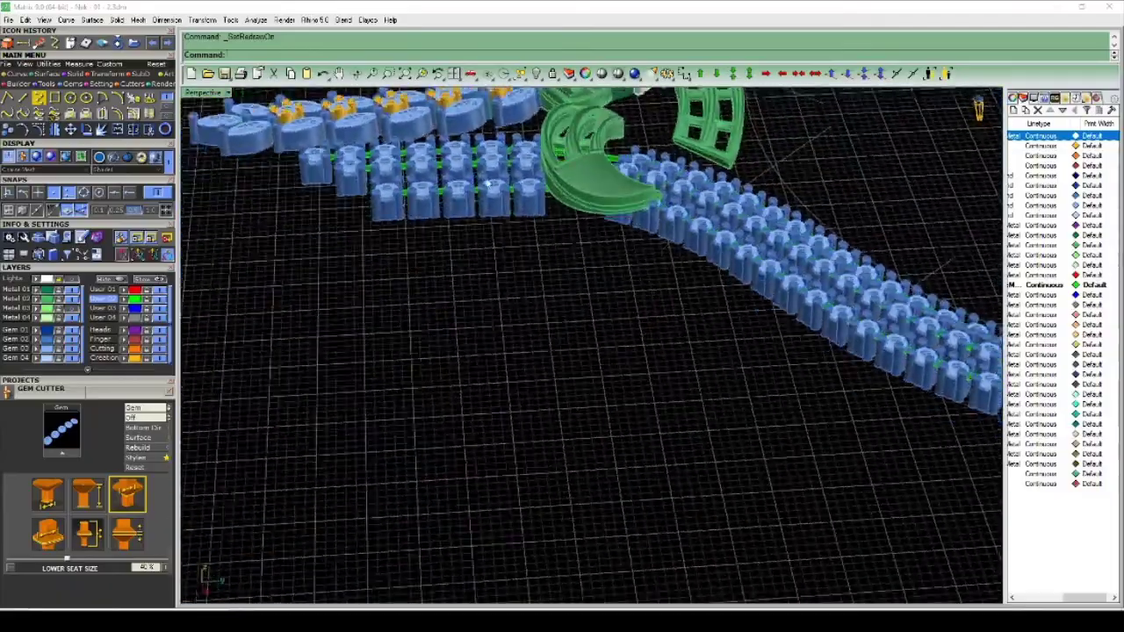
# Examine the right strand's three gem rows and strips from the side and within the whole necklace.
pyautogui.scroll(6, 518, 193)
pyautogui.scroll(-3, 560, 239)
pyautogui.moveTo(562, 241)
pyautogui.mouseDown(button='right')
pyautogui.moveTo(591, 293)
pyautogui.moveTo(514, 277)
pyautogui.moveTo(491, 255)
pyautogui.moveTo(576, 244)
pyautogui.mouseUp(button='right')
pyautogui.scroll(-4, 515, 278)
pyautogui.scroll(-3, 513, 278)
pyautogui.scroll(-3, 460, 231)
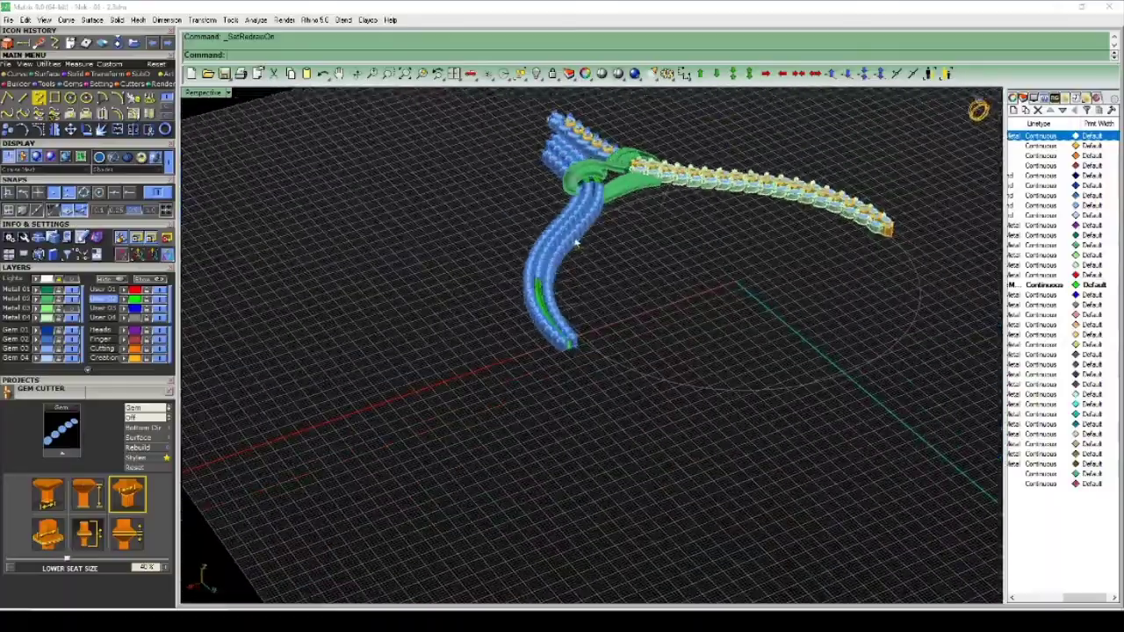
pyautogui.scroll(6, 576, 243)
pyautogui.moveTo(649, 284); pyautogui.dragTo(602, 288, button='right')
pyautogui.scroll(-3, 602, 289)
pyautogui.scroll(4, 478, 278)
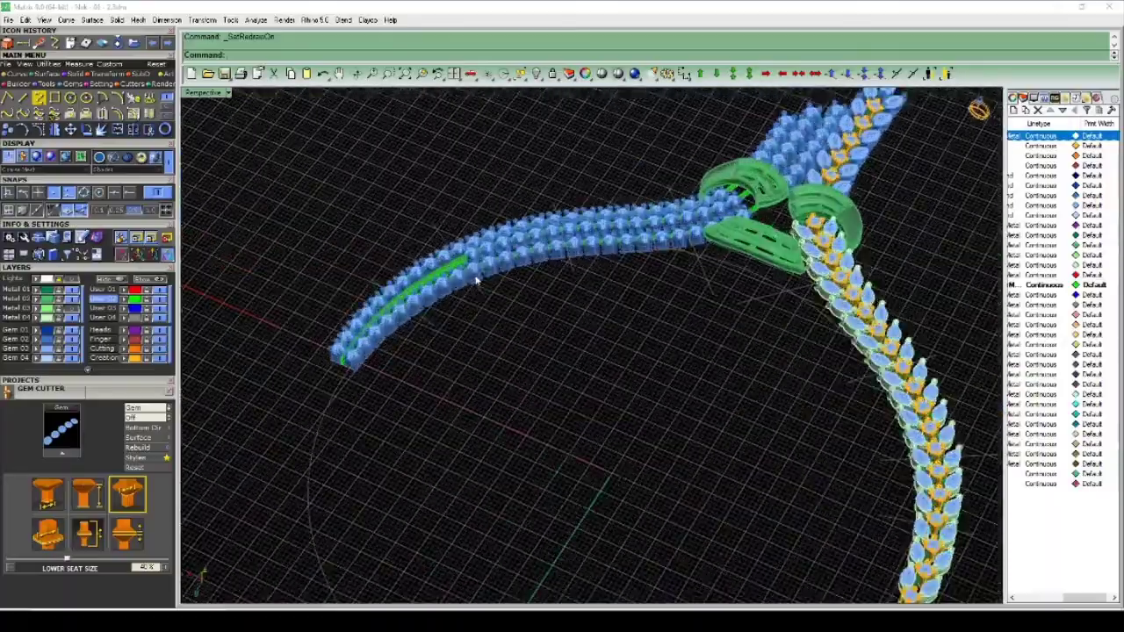
# Extrude the inner and outer gem rows' strip surfaces into solid bars about 2.6 deep, ending at the settings' base faces.
pyautogui.moveTo(477, 279); pyautogui.dragTo(746, 312, button='right')
pyautogui.scroll(6, 629, 328)
pyautogui.moveTo(629, 329); pyautogui.dragTo(639, 450, button='right')
pyautogui.scroll(-5, 694, 243)
pyautogui.scroll(4, 552, 381)
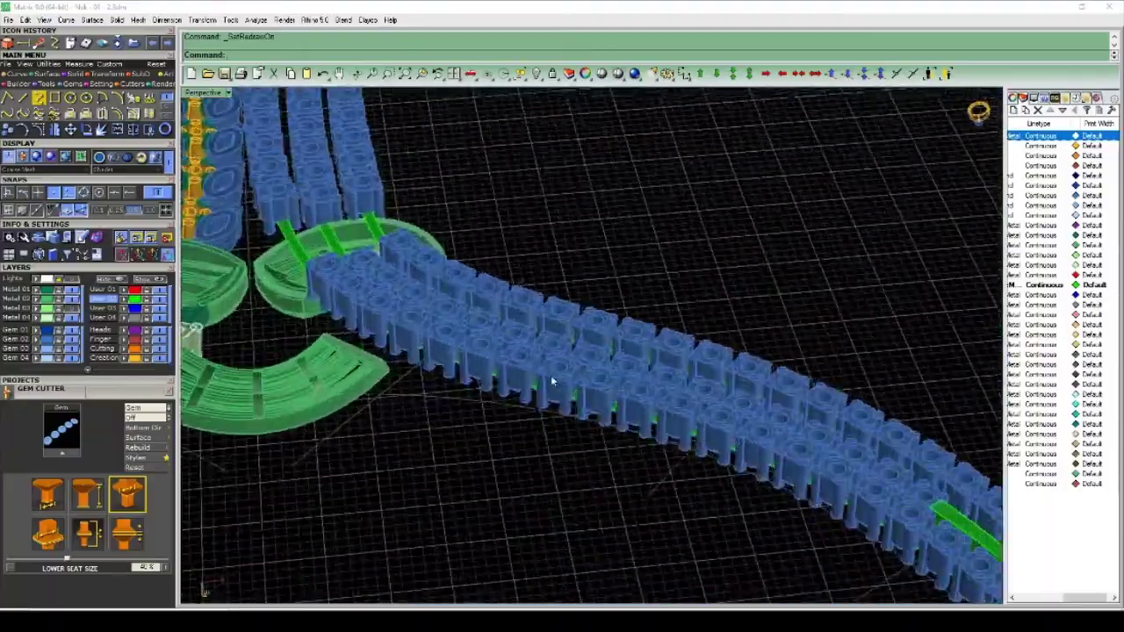
pyautogui.scroll(5, 581, 391)
pyautogui.scroll(-4, 590, 401)
pyautogui.moveTo(594, 389); pyautogui.dragTo(599, 354, button='right')
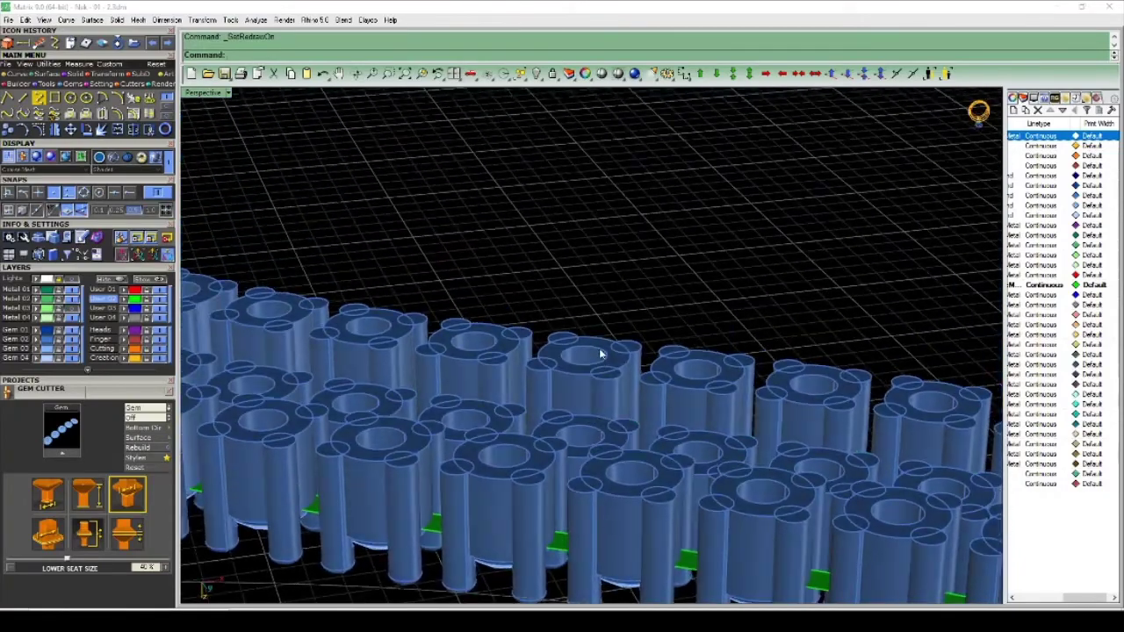
pyautogui.scroll(4, 575, 494)
pyautogui.scroll(-5, 589, 426)
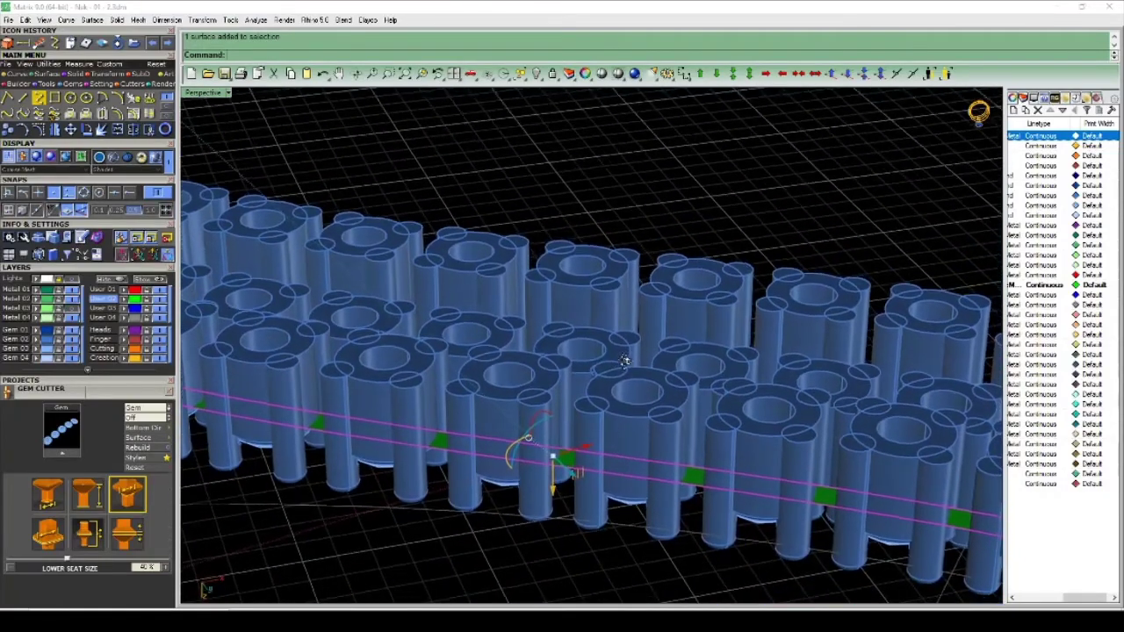
pyautogui.moveTo(589, 426); pyautogui.dragTo(551, 357, button='right')
pyautogui.scroll(5, 551, 357)
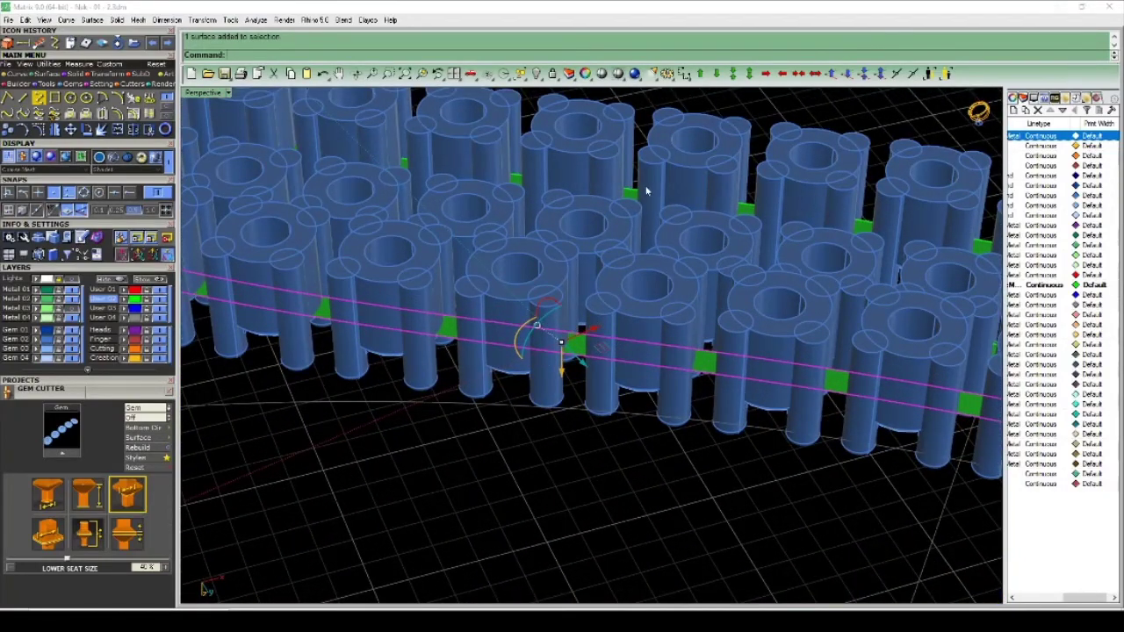
pyautogui.scroll(4, 646, 190)
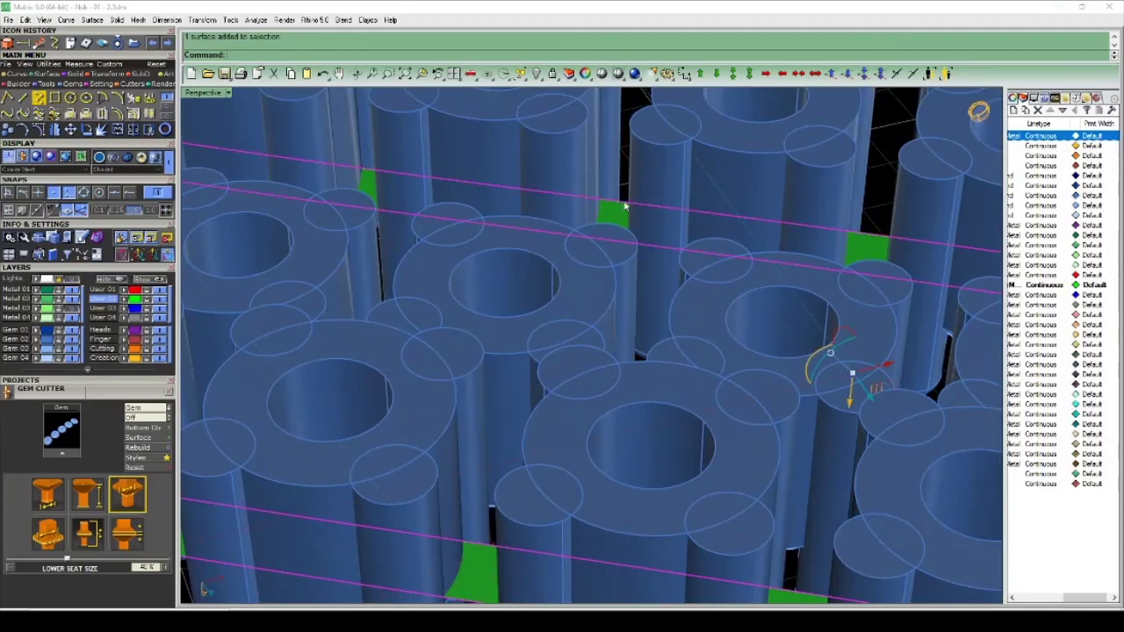
pyautogui.scroll(-5, 625, 205)
pyautogui.moveTo(644, 205); pyautogui.dragTo(594, 256, button='right')
pyautogui.scroll(3, 549, 241)
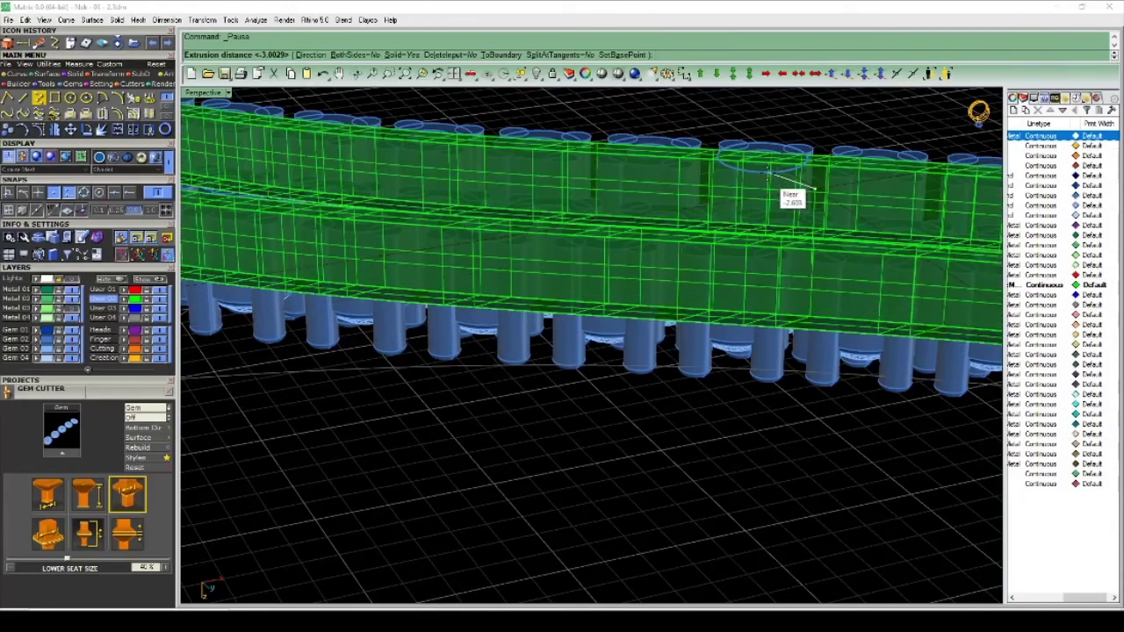
pyautogui.click(768, 173)
pyautogui.scroll(-3, 688, 184)
pyautogui.moveTo(688, 184); pyautogui.dragTo(703, 235, button='right')
pyautogui.moveTo(703, 133); pyautogui.dragTo(634, 281, button='right')
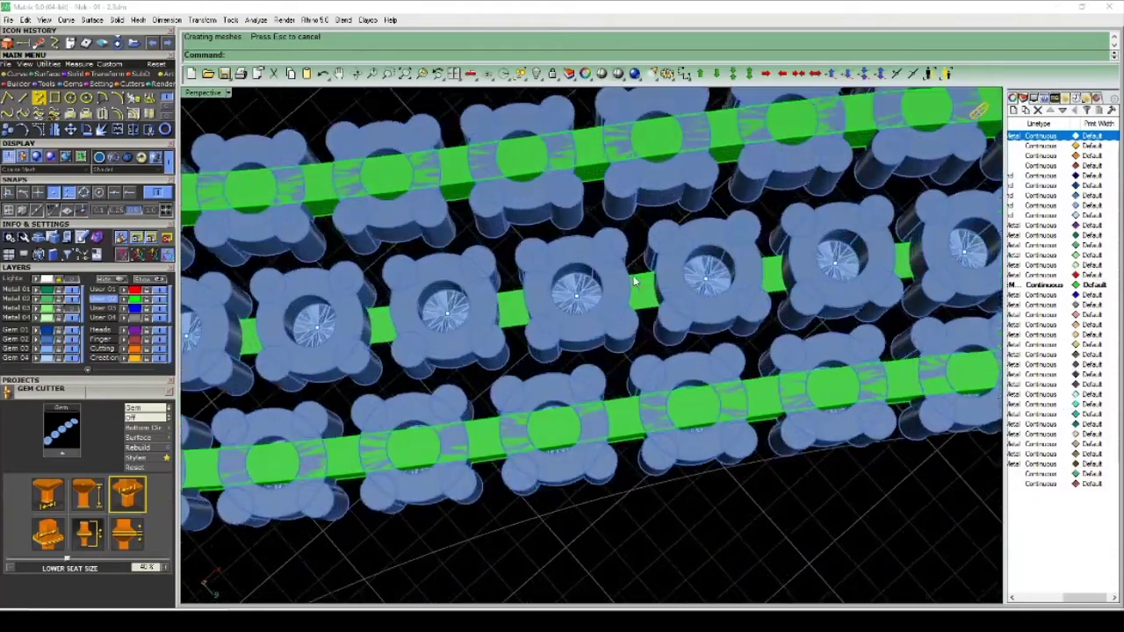
# Extrude the middle gem row's strip surface into a solid bar about 2.6 deep, ending at the settings' base faces.
pyautogui.scroll(-5, 612, 323)
pyautogui.moveTo(610, 326); pyautogui.dragTo(607, 265, button='right')
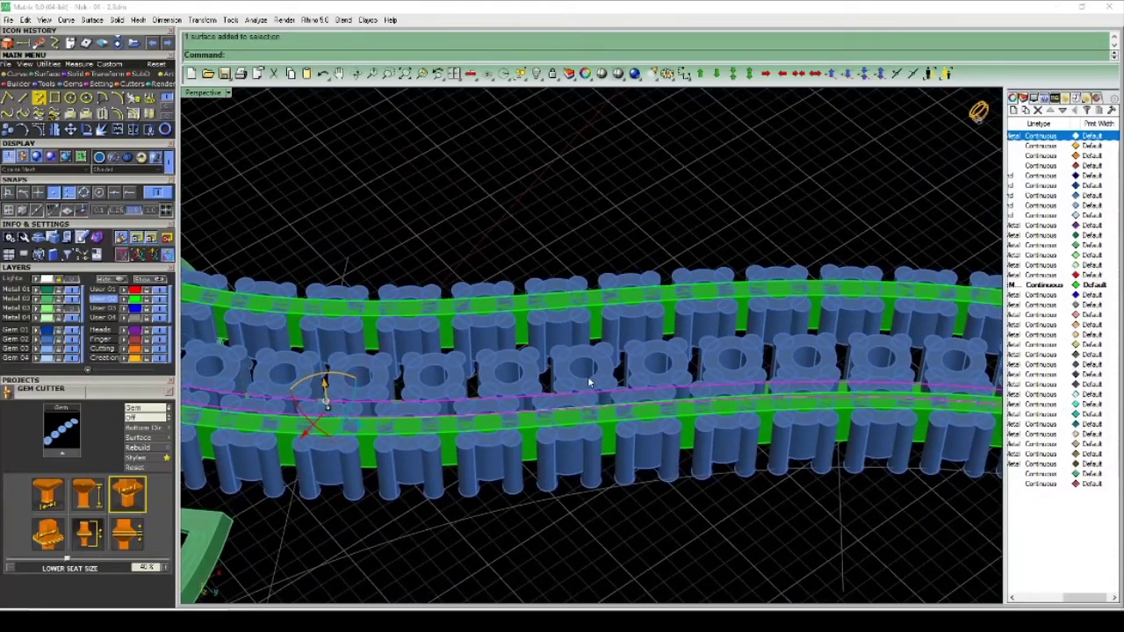
pyautogui.scroll(9, 590, 376)
pyautogui.moveTo(594, 350)
pyautogui.mouseDown(button='right')
pyautogui.moveTo(607, 328)
pyautogui.moveTo(612, 338)
pyautogui.mouseUp(button='right')
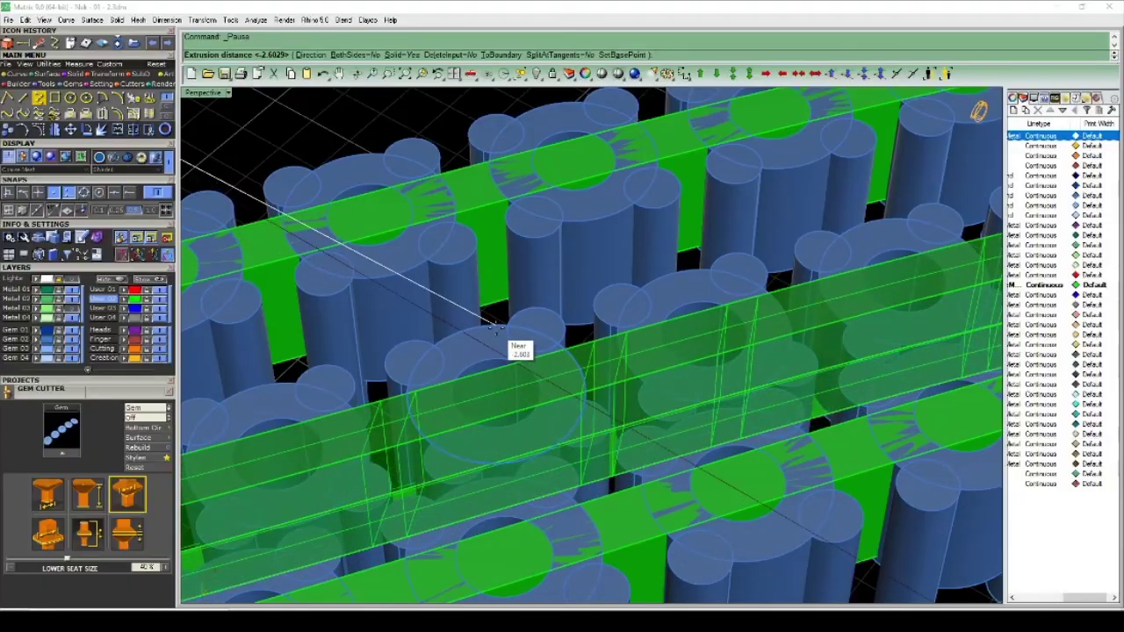
pyautogui.scroll(-7, 538, 320)
pyautogui.moveTo(539, 318); pyautogui.dragTo(851, 368, button='right')
pyautogui.scroll(-3, 536, 372)
pyautogui.scroll(2, 895, 376)
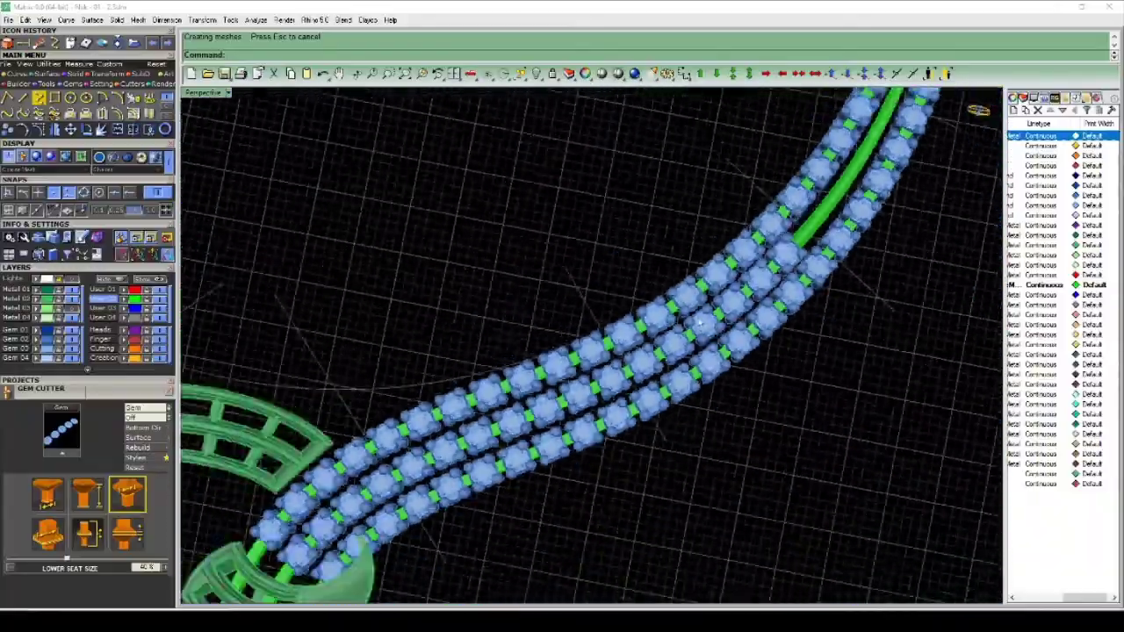
# Examine the three solid bars along the right strand from the gem side and from underneath.
pyautogui.scroll(-14, 716, 305)
pyautogui.moveTo(442, 398); pyautogui.dragTo(620, 312, button='right')
pyautogui.scroll(14, 582, 383)
pyautogui.scroll(-6, 575, 396)
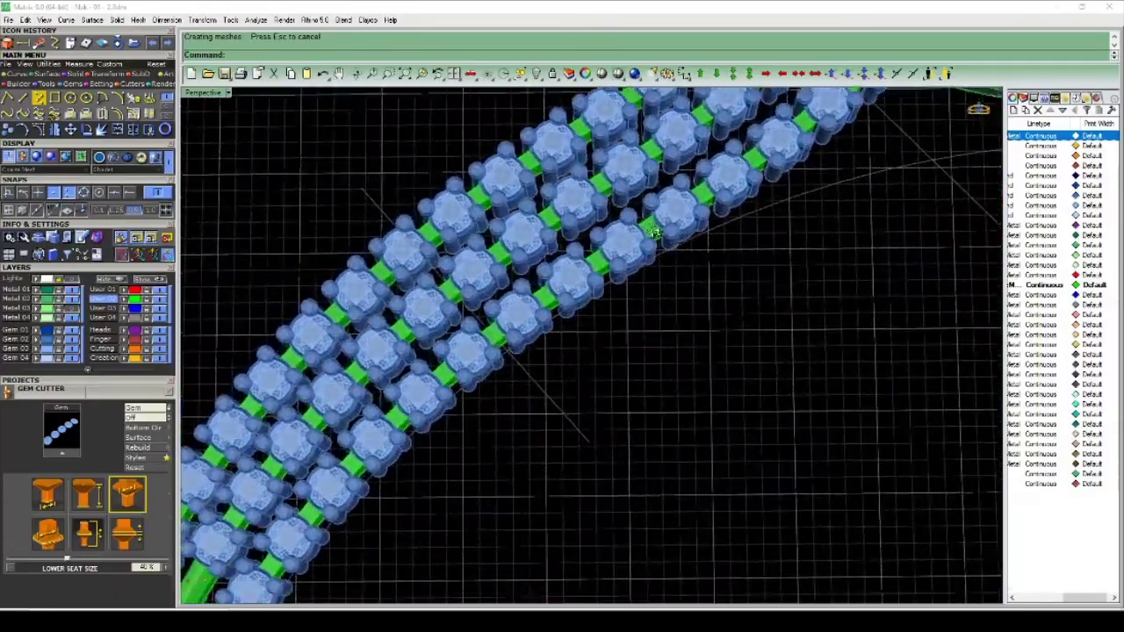
pyautogui.moveTo(654, 230); pyautogui.dragTo(577, 442, button='right')
pyautogui.scroll(-5, 600, 234)
pyautogui.scroll(10, 546, 360)
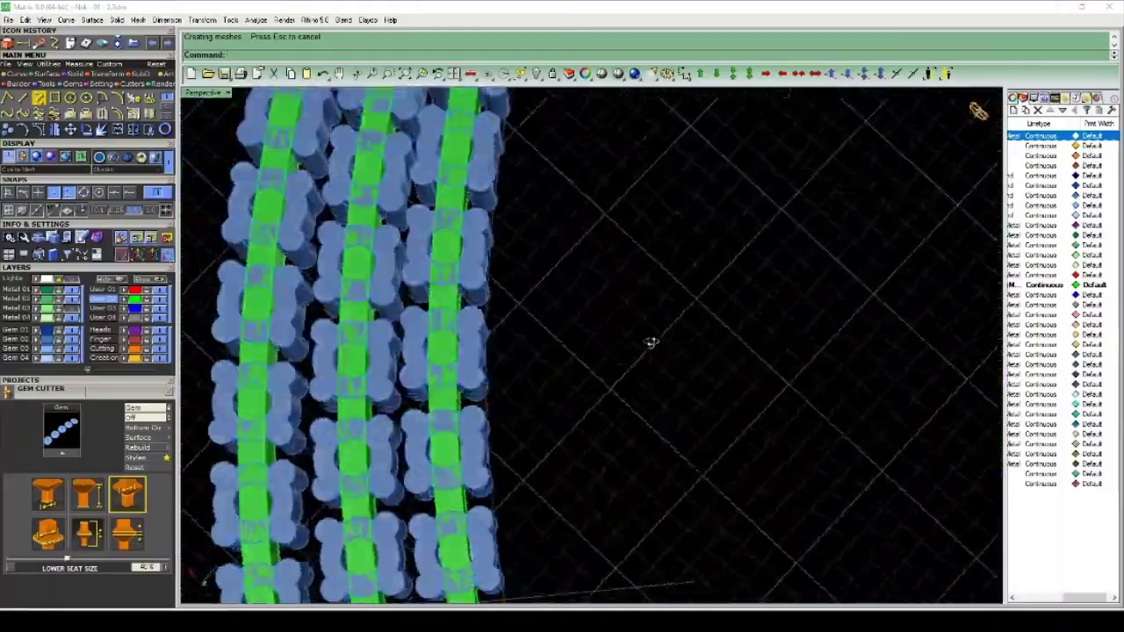
pyautogui.scroll(-6, 618, 228)
pyautogui.moveTo(617, 228); pyautogui.dragTo(471, 369, button='right')
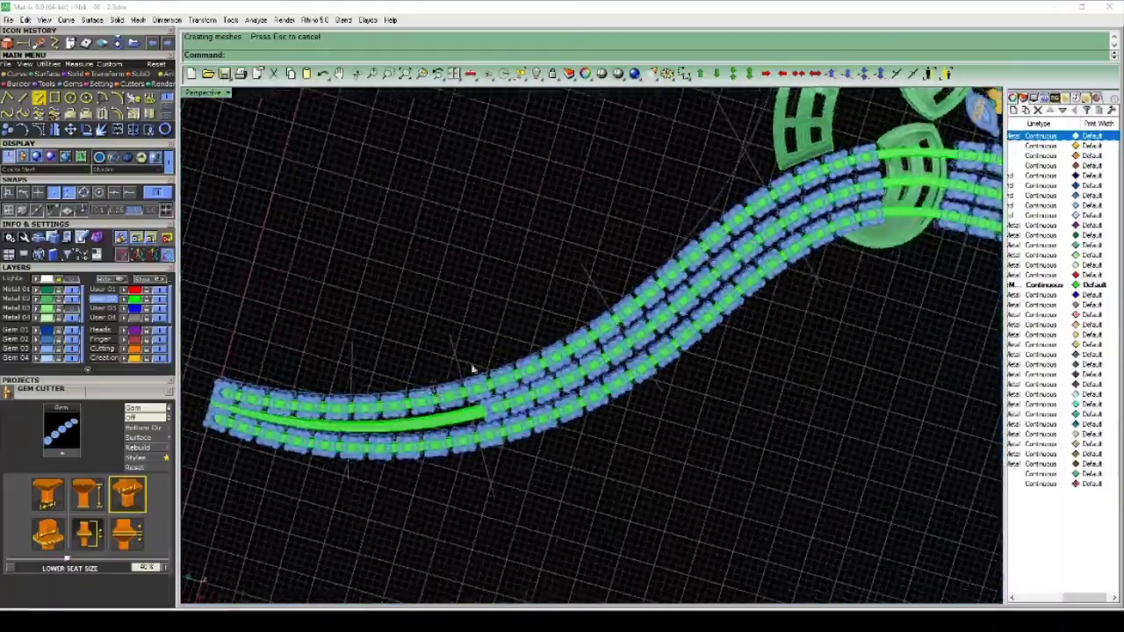
# Examine close up how the solid bars cross the seat holes on the underside of the gem settings.
pyautogui.moveTo(674, 230); pyautogui.dragTo(567, 220, button='right')
pyautogui.scroll(8, 562, 283)
pyautogui.scroll(8, 550, 241)
pyautogui.scroll(-3, 562, 237)
pyautogui.scroll(5, 577, 234)
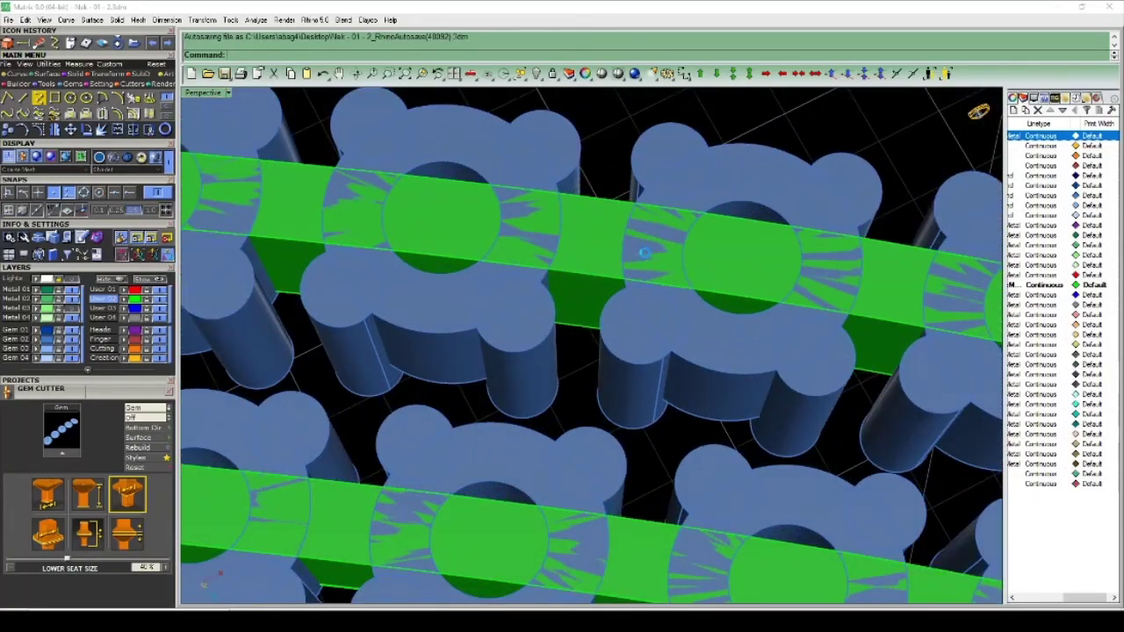
pyautogui.scroll(-6, 647, 253)
pyautogui.moveTo(664, 259); pyautogui.dragTo(562, 235, button='right')
pyautogui.scroll(6, 737, 198)
pyautogui.scroll(-3, 738, 199)
pyautogui.scroll(-3, 570, 231)
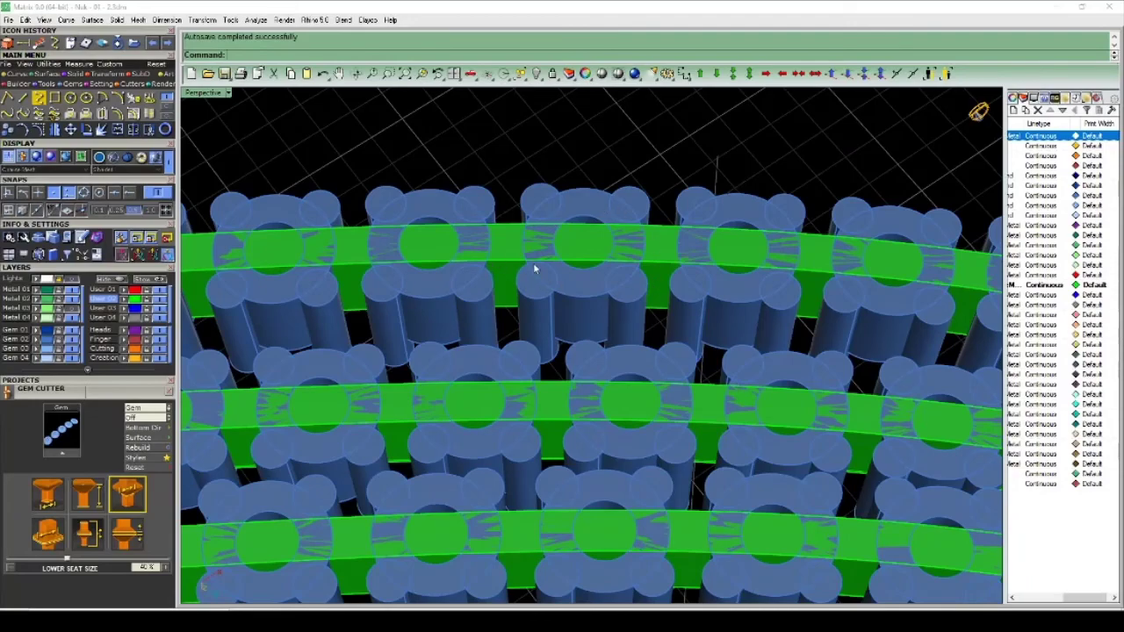
pyautogui.scroll(-4, 577, 246)
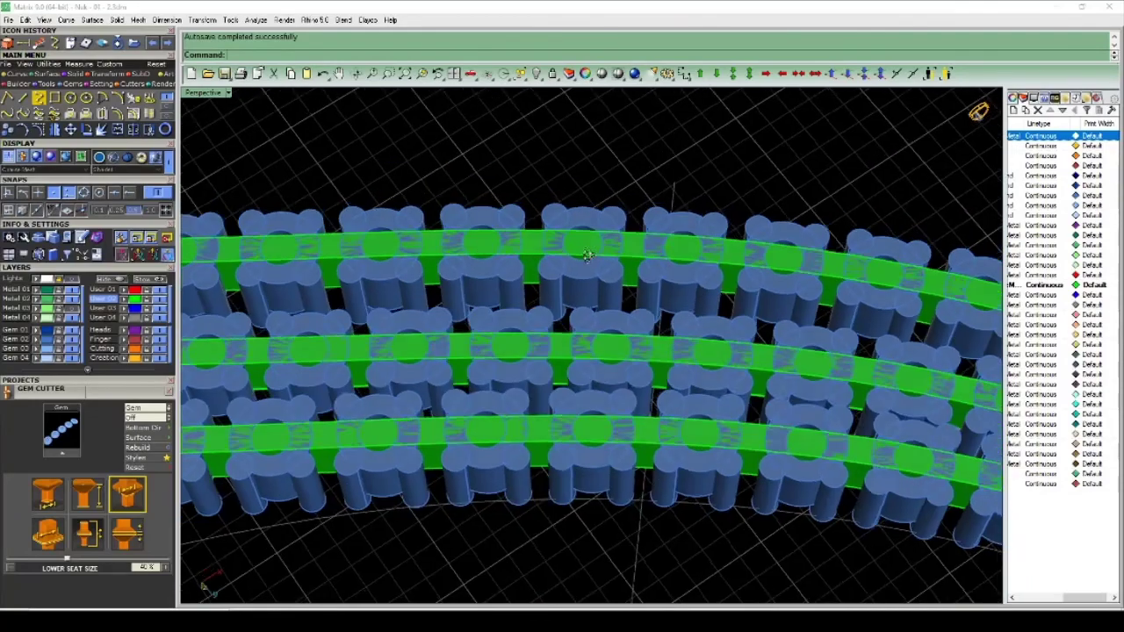
# Examine the bars' overlap with the settings' base faces from several angles, and check the strand within the whole necklace.
pyautogui.moveTo(589, 251)
pyautogui.mouseDown(button='right')
pyautogui.moveTo(585, 302)
pyautogui.moveTo(601, 311)
pyautogui.moveTo(592, 254)
pyautogui.mouseUp(button='right')
pyautogui.scroll(-3, 598, 309)
pyautogui.scroll(3, 592, 254)
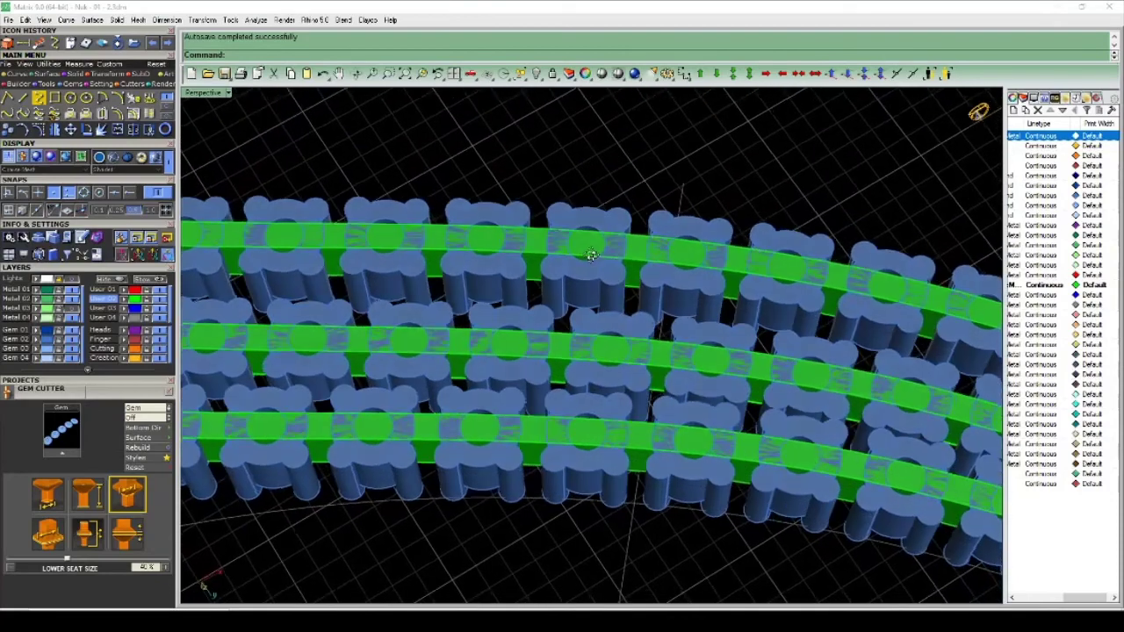
pyautogui.scroll(3, 567, 247)
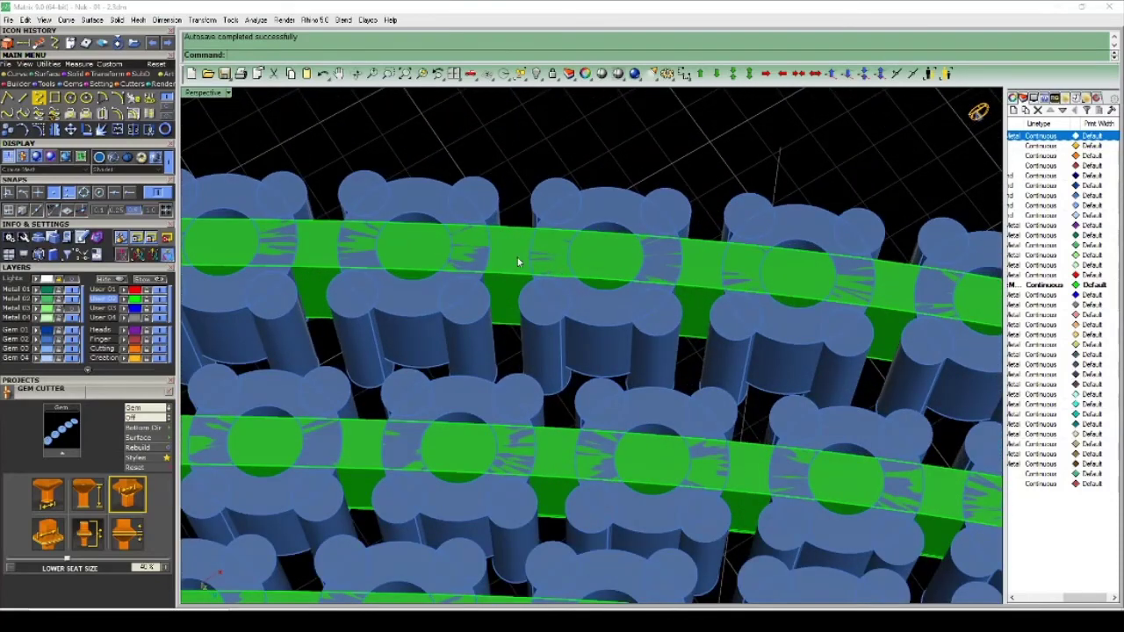
pyautogui.scroll(-3, 527, 254)
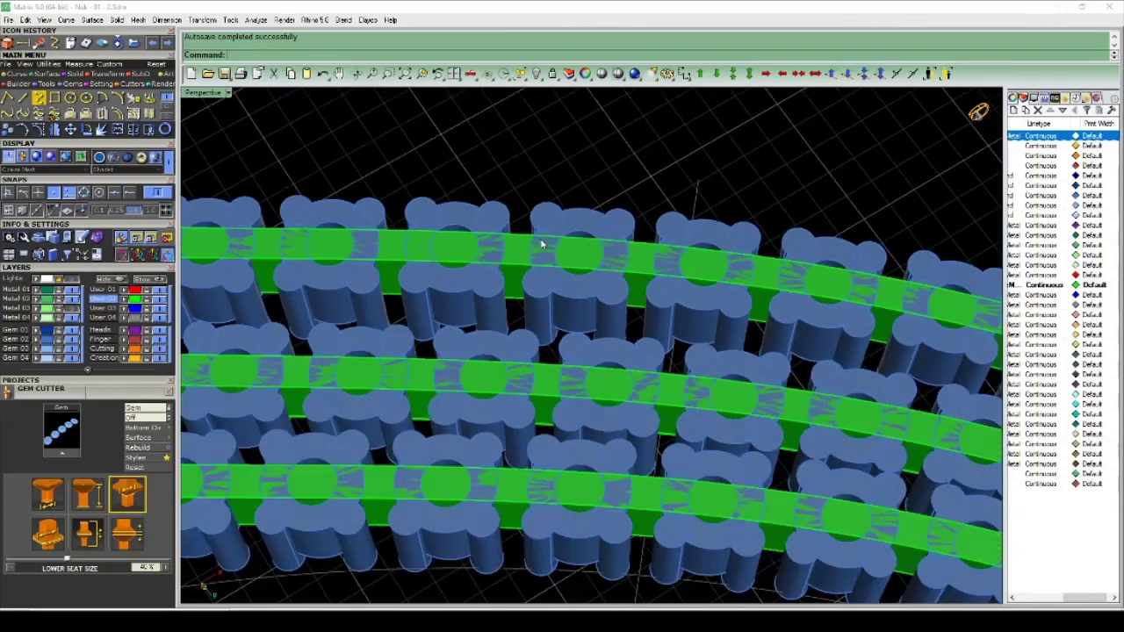
pyautogui.moveTo(539, 243); pyautogui.dragTo(580, 254, button='right')
pyautogui.scroll(3, 578, 254)
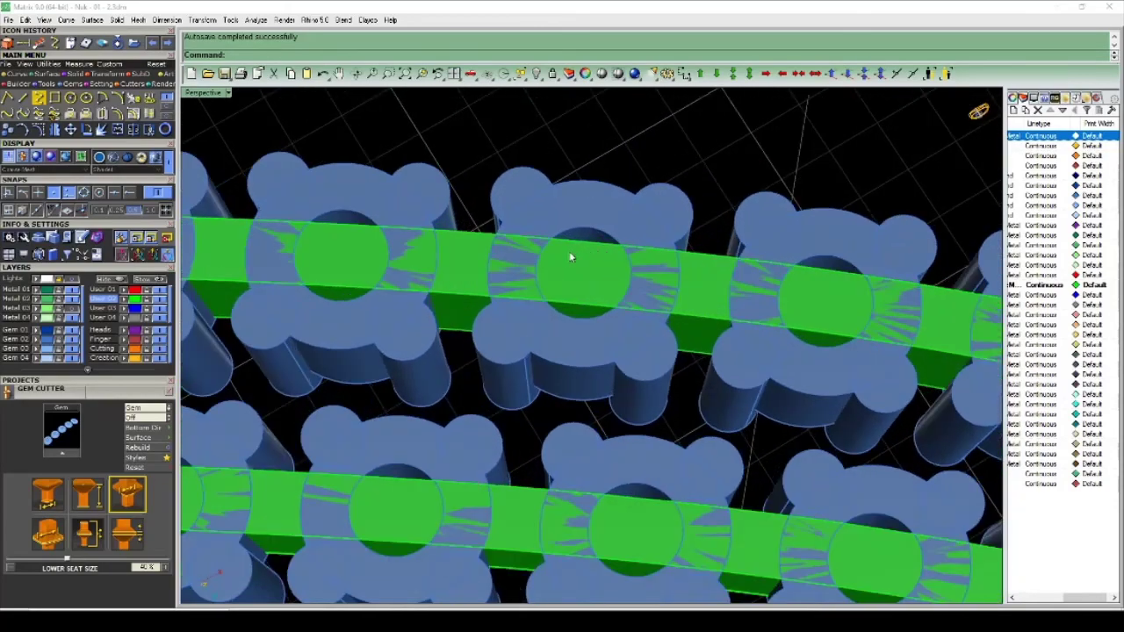
pyautogui.moveTo(509, 267); pyautogui.dragTo(512, 295, button='right')
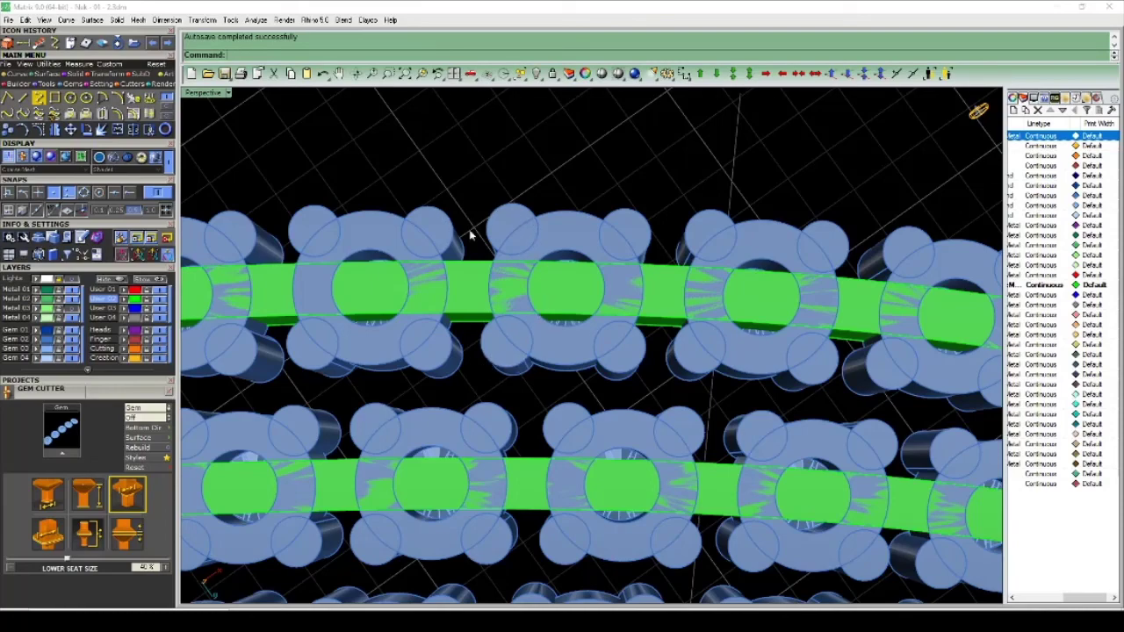
pyautogui.scroll(-5, 532, 271)
pyautogui.scroll(10, 548, 345)
pyautogui.moveTo(548, 344); pyautogui.dragTo(542, 133, button='right')
pyautogui.scroll(-3, 546, 295)
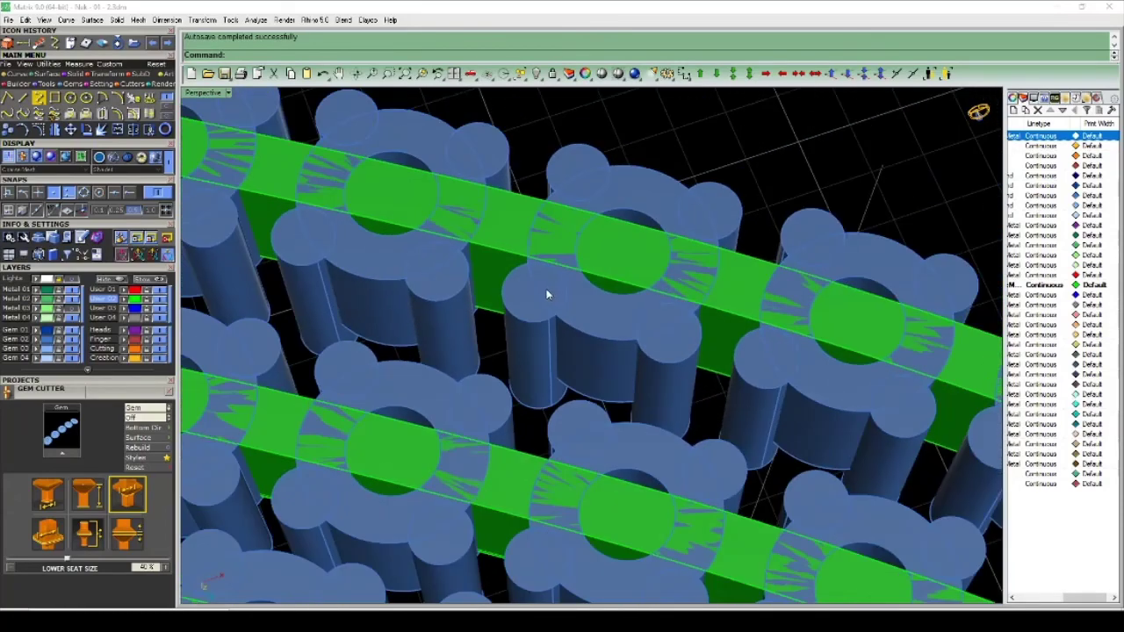
pyautogui.moveTo(546, 295); pyautogui.dragTo(545, 377, button='right')
pyautogui.scroll(-10, 568, 278)
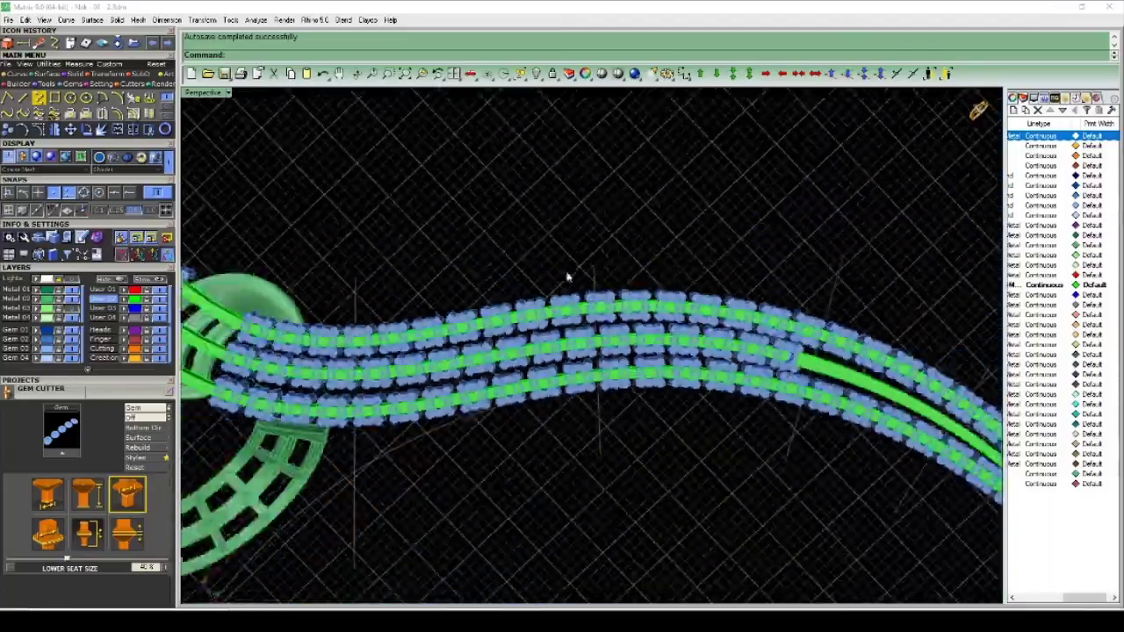
pyautogui.moveTo(567, 277); pyautogui.dragTo(675, 306, button='right')
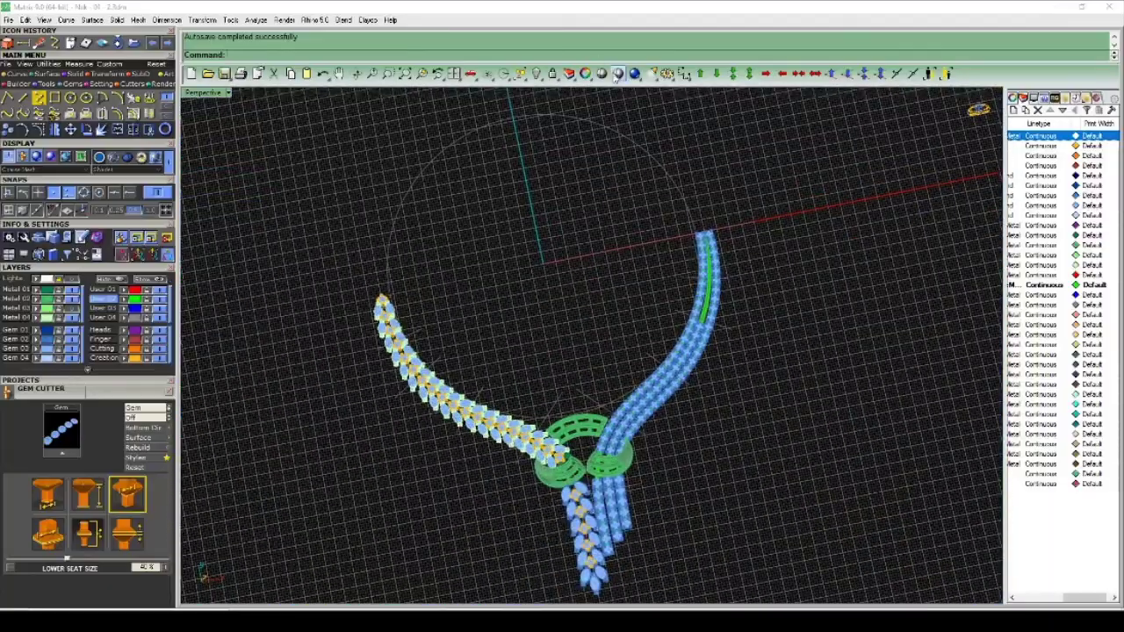
# Preview the necklace in shaded mode and examine the bars between the right strand's gem settings from the side and from above.
pyautogui.scroll(4, 644, 355)
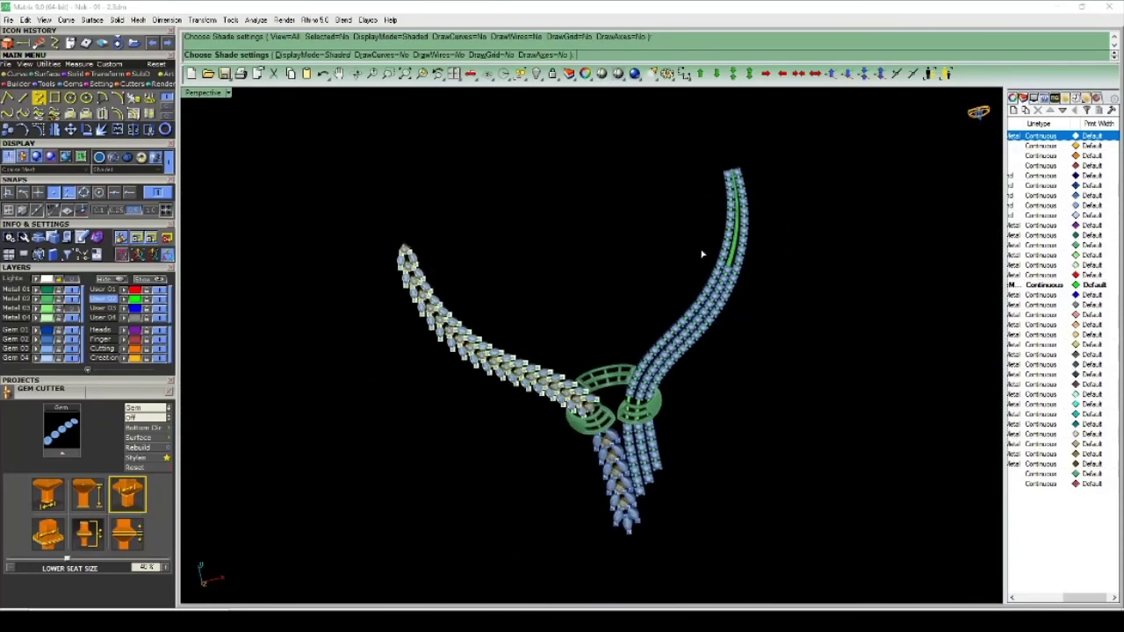
pyautogui.scroll(10, 695, 308)
pyautogui.scroll(-5, 697, 272)
pyautogui.moveTo(697, 271); pyautogui.dragTo(342, 239, button='right')
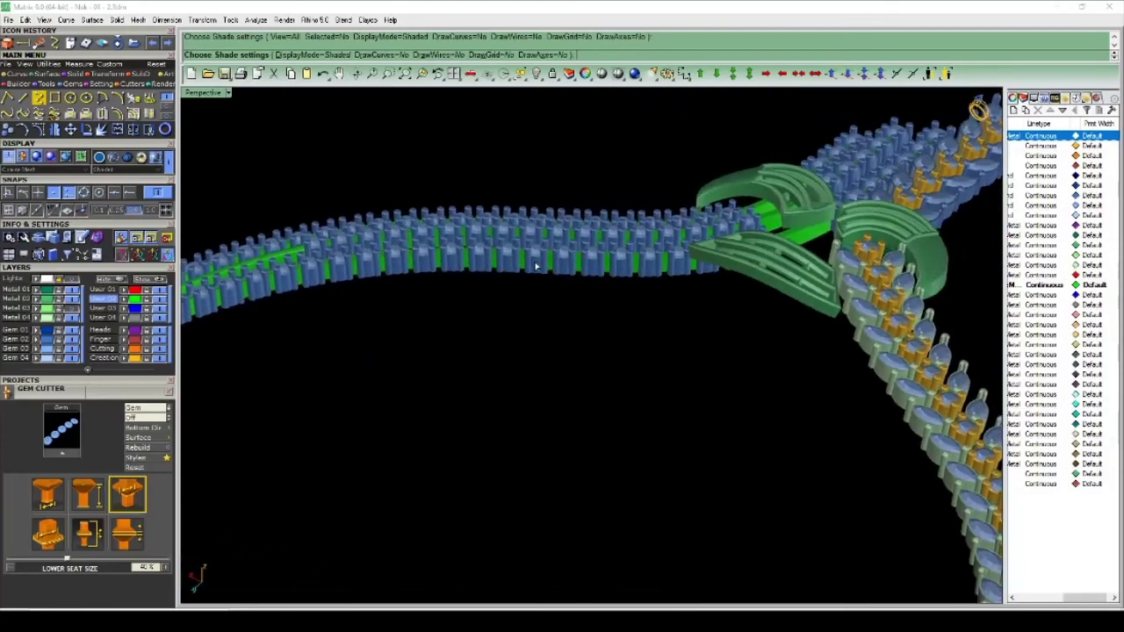
pyautogui.scroll(10, 616, 247)
pyautogui.scroll(-4, 655, 258)
pyautogui.moveTo(657, 258); pyautogui.dragTo(574, 350, button='right')
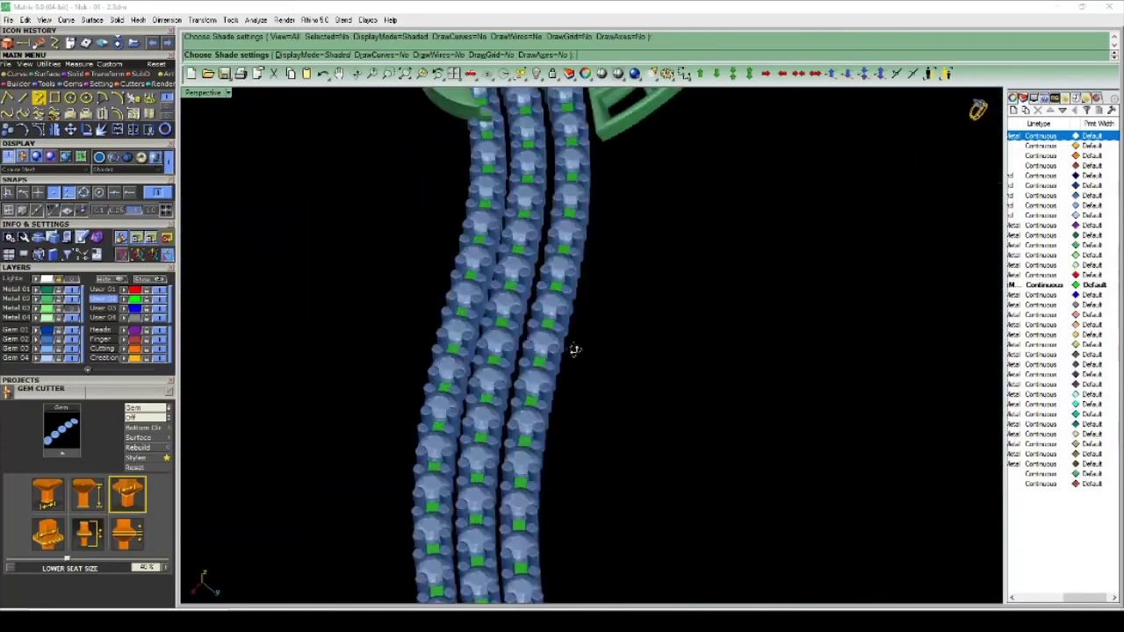
pyautogui.scroll(8, 475, 354)
pyautogui.scroll(-6, 582, 314)
pyautogui.moveTo(585, 310); pyautogui.dragTo(437, 352, button='right')
pyautogui.scroll(5, 494, 269)
pyautogui.scroll(-3, 504, 266)
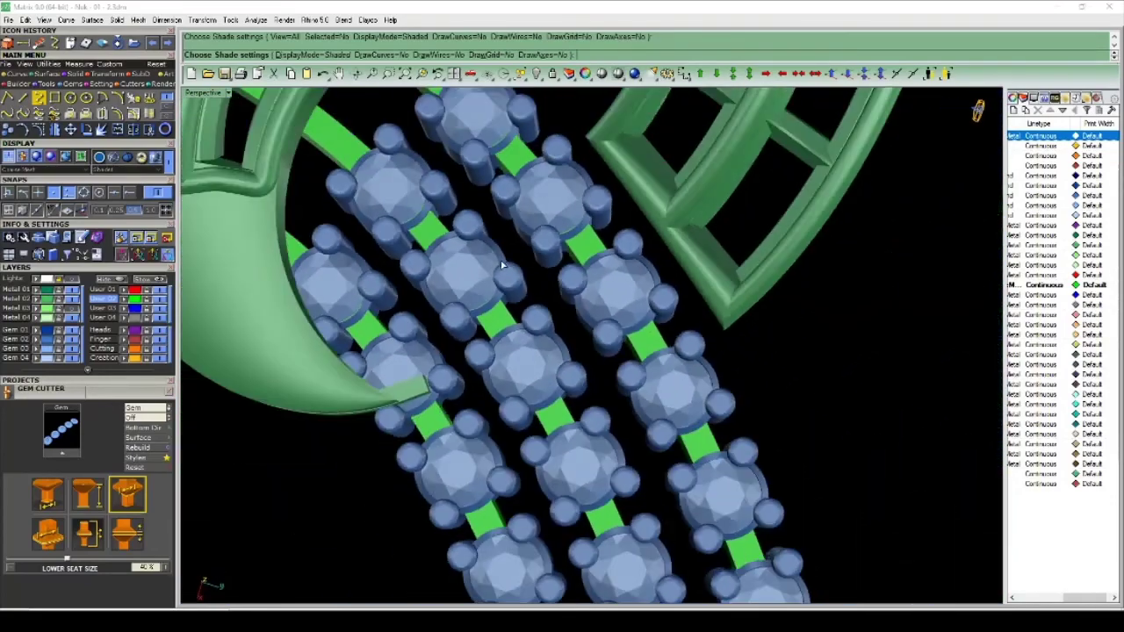
# Examine the shaded centre motif where the round-gem rows, marquise strand and hanging drops meet, and view the necklace as a whole.
pyautogui.moveTo(504, 266); pyautogui.dragTo(517, 235, button='right')
pyautogui.scroll(-6, 517, 235)
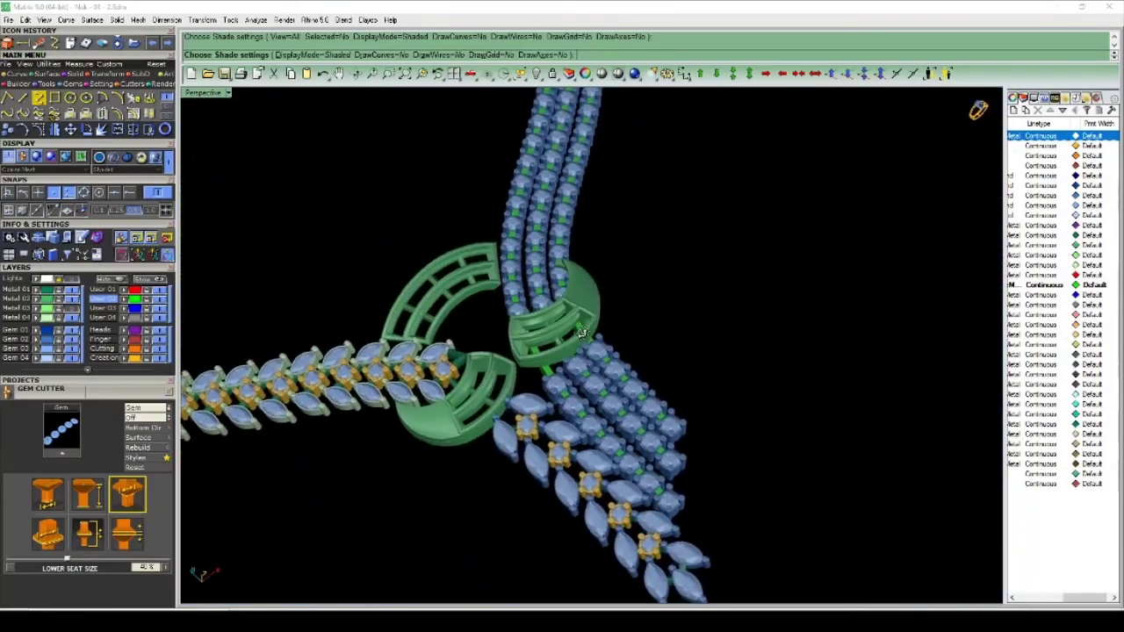
pyautogui.moveTo(442, 352); pyautogui.dragTo(545, 268, button='right')
pyautogui.scroll(-5, 700, 283)
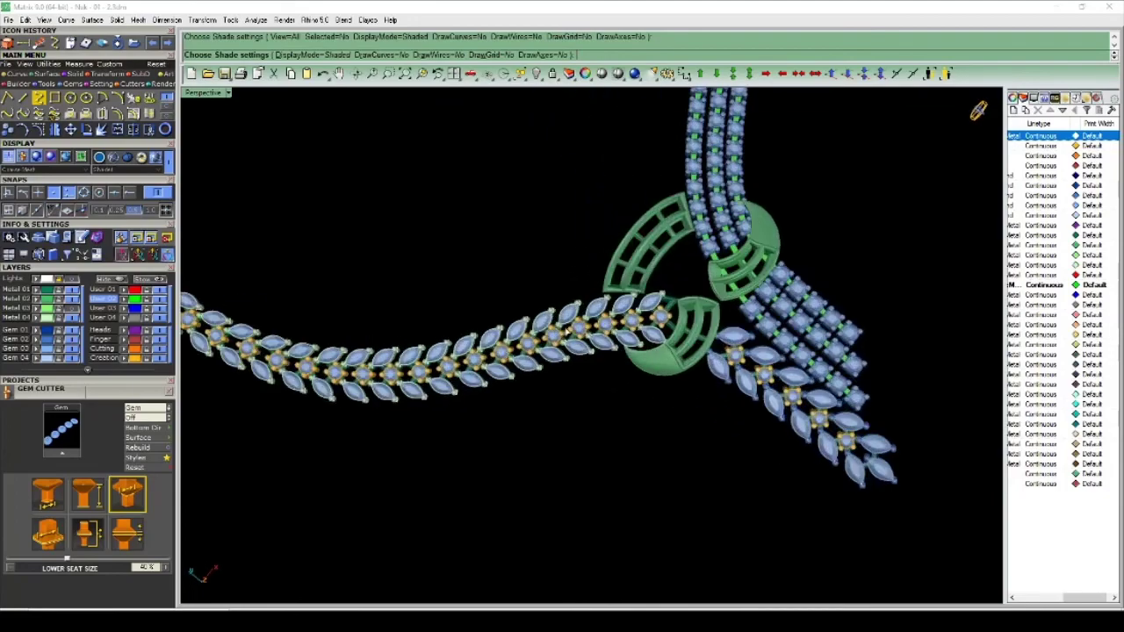
pyautogui.scroll(12, 624, 330)
pyautogui.scroll(-3, 626, 331)
pyautogui.moveTo(626, 330); pyautogui.dragTo(595, 298, button='right')
pyautogui.scroll(-10, 594, 299)
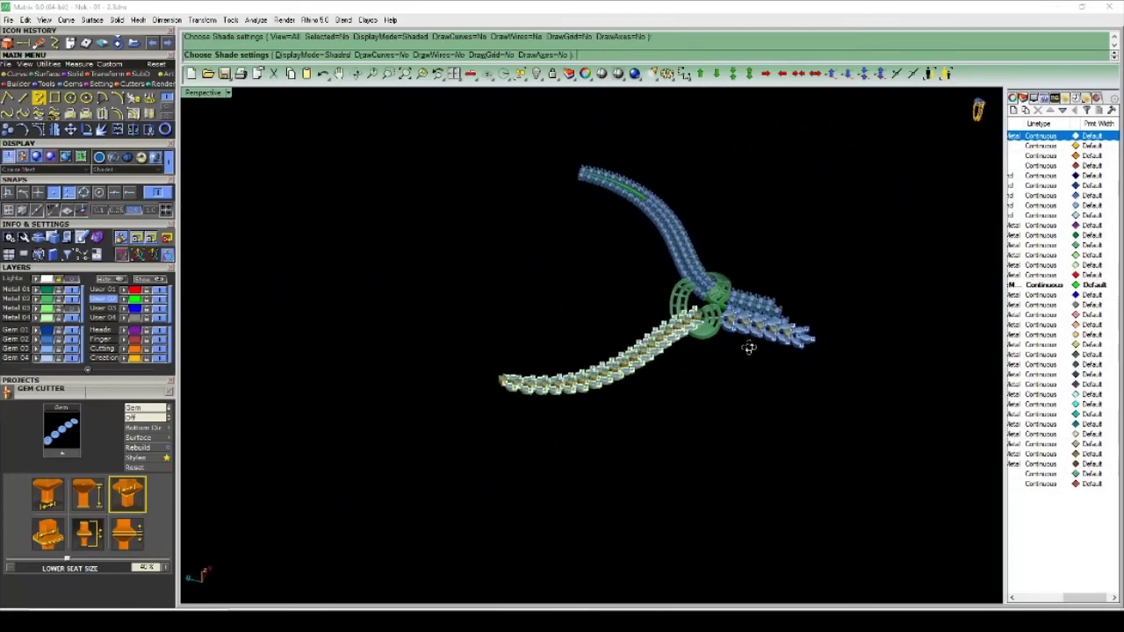
# Examine the connecting bars along the right strand's three rows up to its outer end, and view the full shaded necklace from several angles.
pyautogui.scroll(5, 717, 248)
pyautogui.moveTo(748, 347); pyautogui.dragTo(611, 270, button='right')
pyautogui.scroll(-2, 696, 271)
pyautogui.scroll(6, 623, 350)
pyautogui.scroll(-4, 622, 352)
pyautogui.scroll(5, 611, 270)
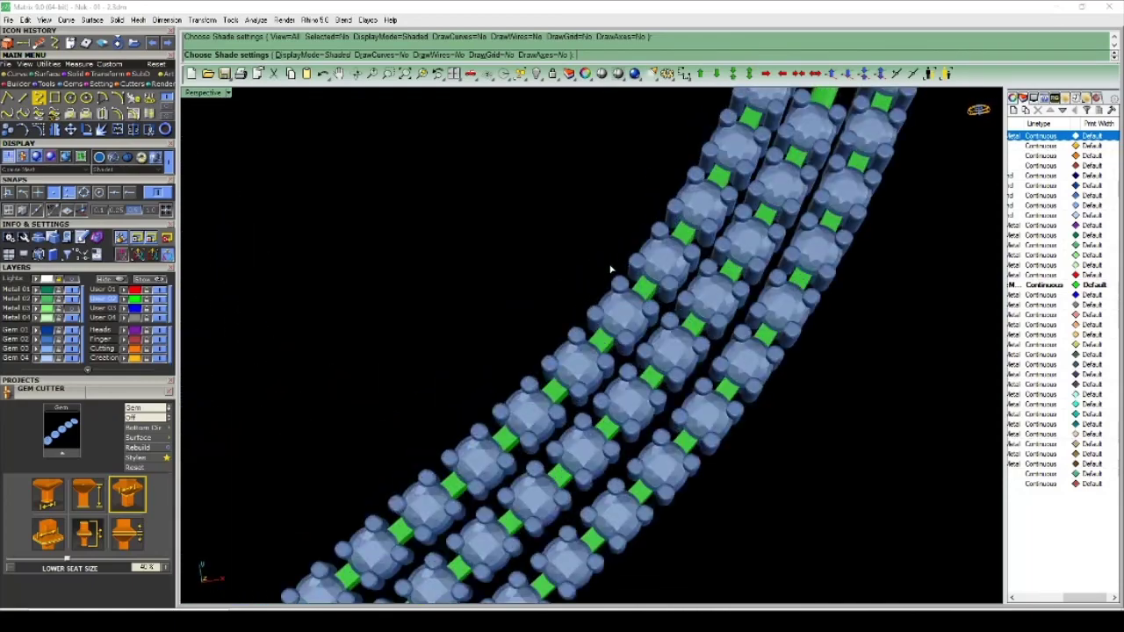
pyautogui.scroll(5, 615, 273)
pyautogui.scroll(-8, 676, 286)
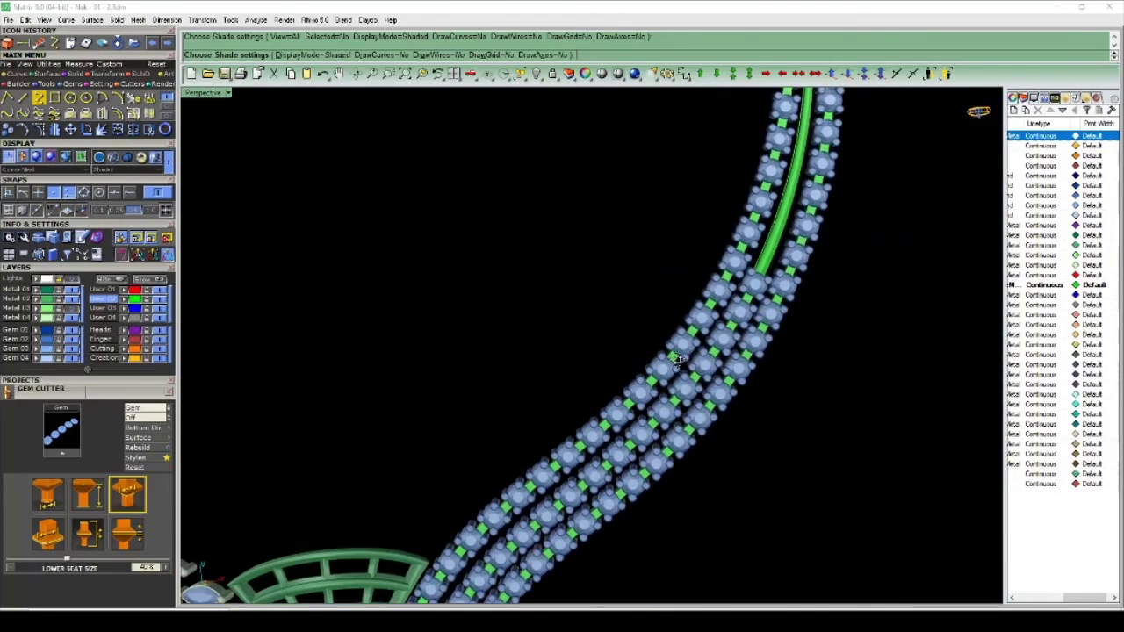
pyautogui.scroll(-6, 676, 359)
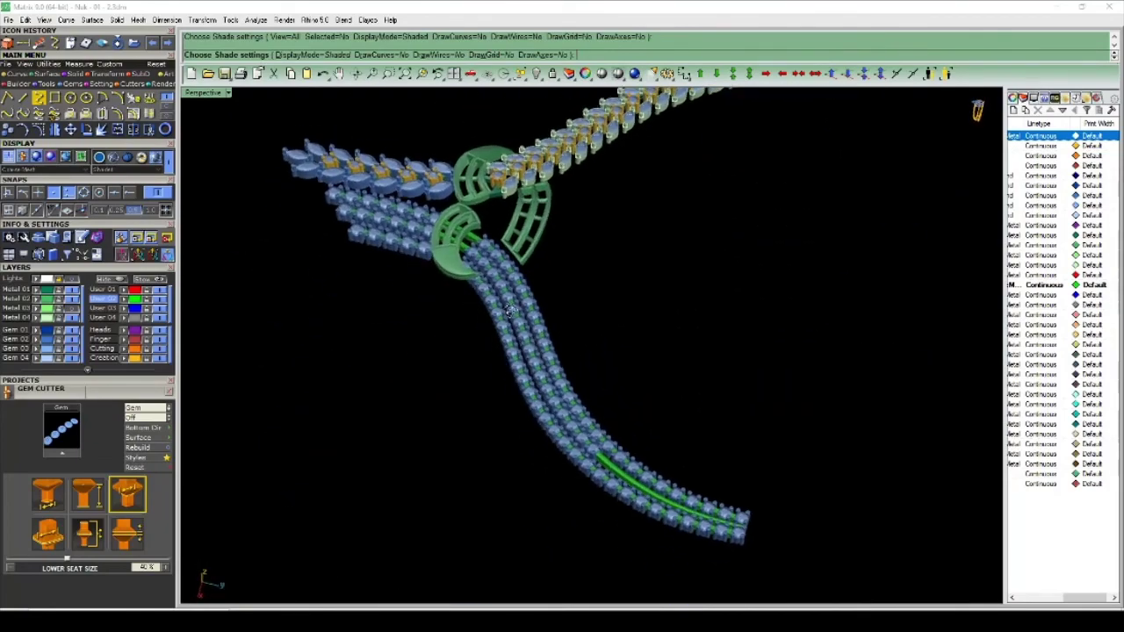
pyautogui.moveTo(510, 309); pyautogui.dragTo(693, 231, button='right')
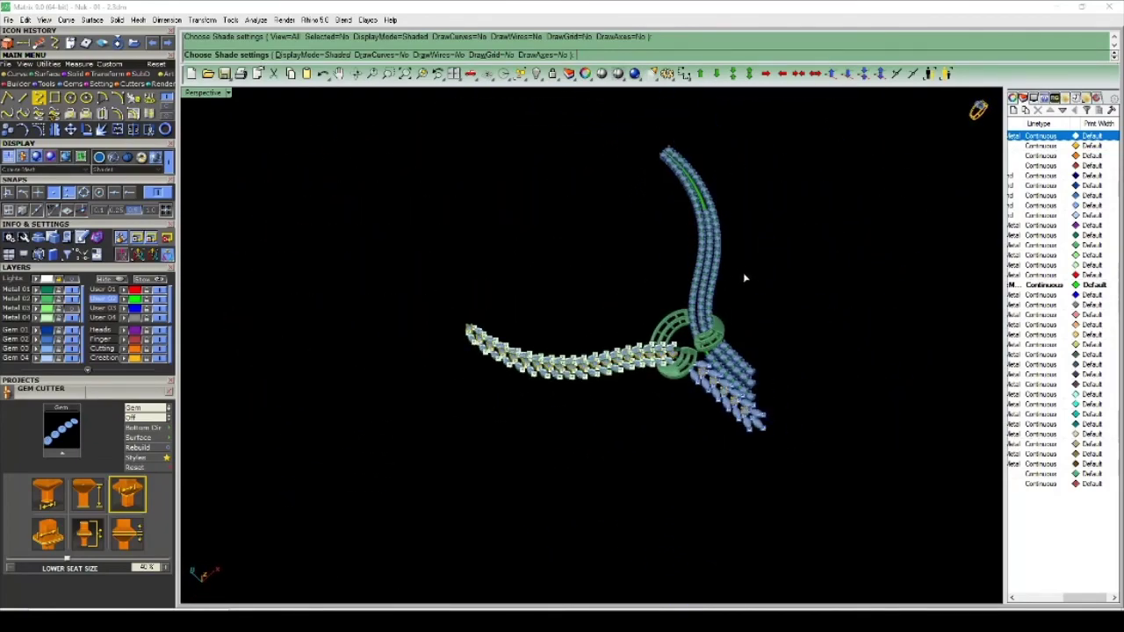